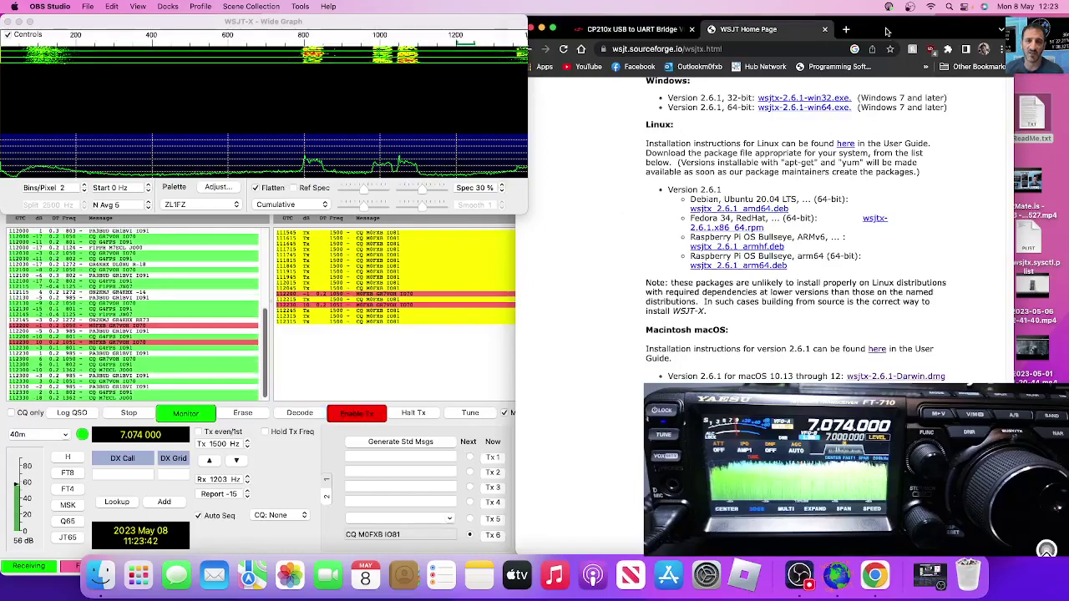
Check the Mac's macOS version and hardware in About This Mac, and minimise the window.
left_click(887, 31)
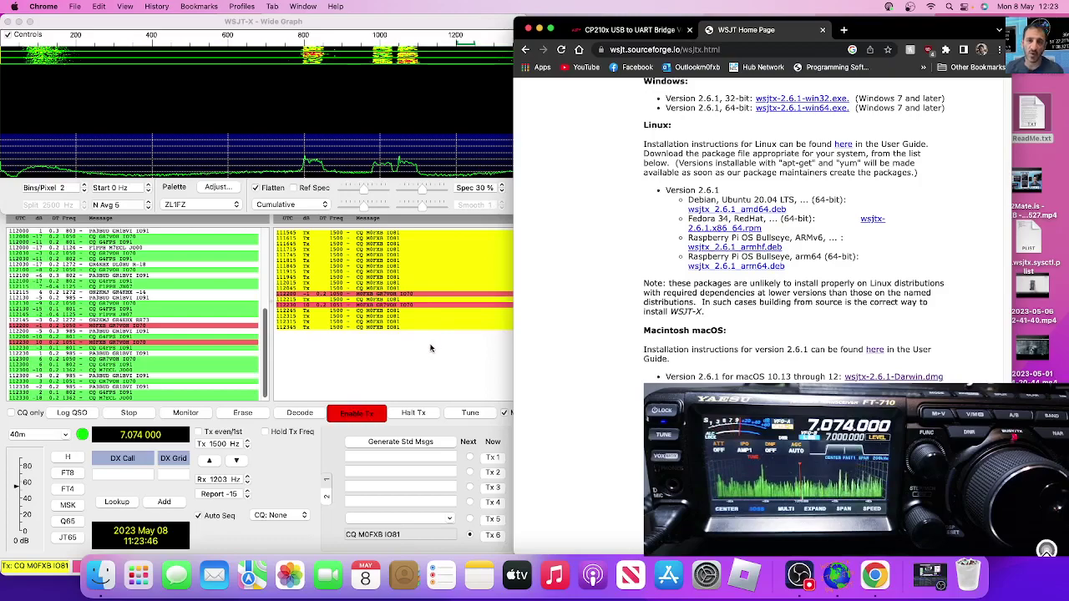
left_click(15, 10)
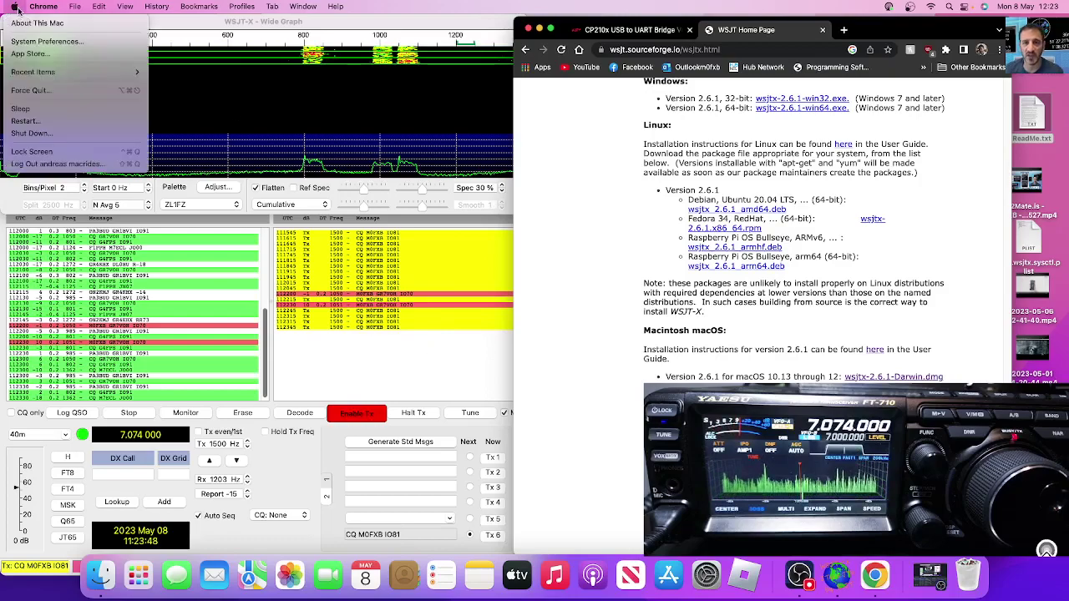
left_click(22, 23)
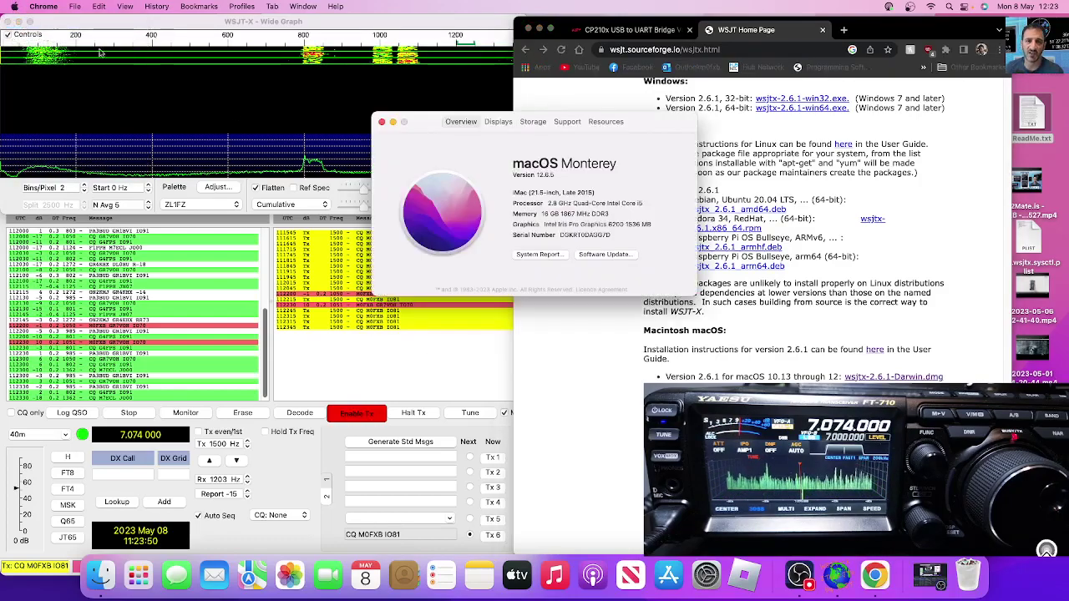
left_click_drag(670, 132, 584, 129)
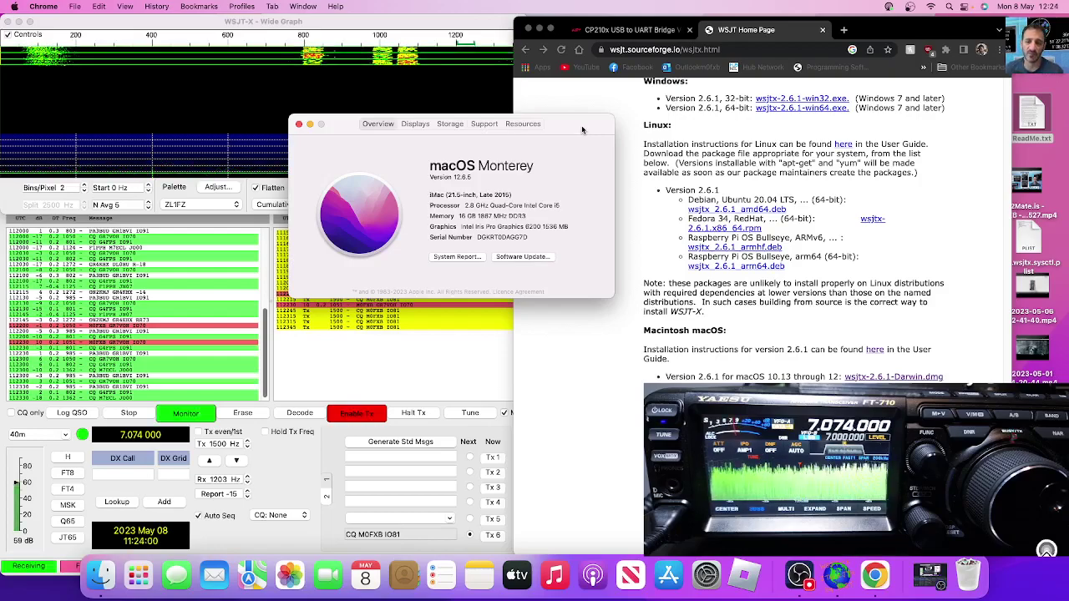
left_click(310, 125)
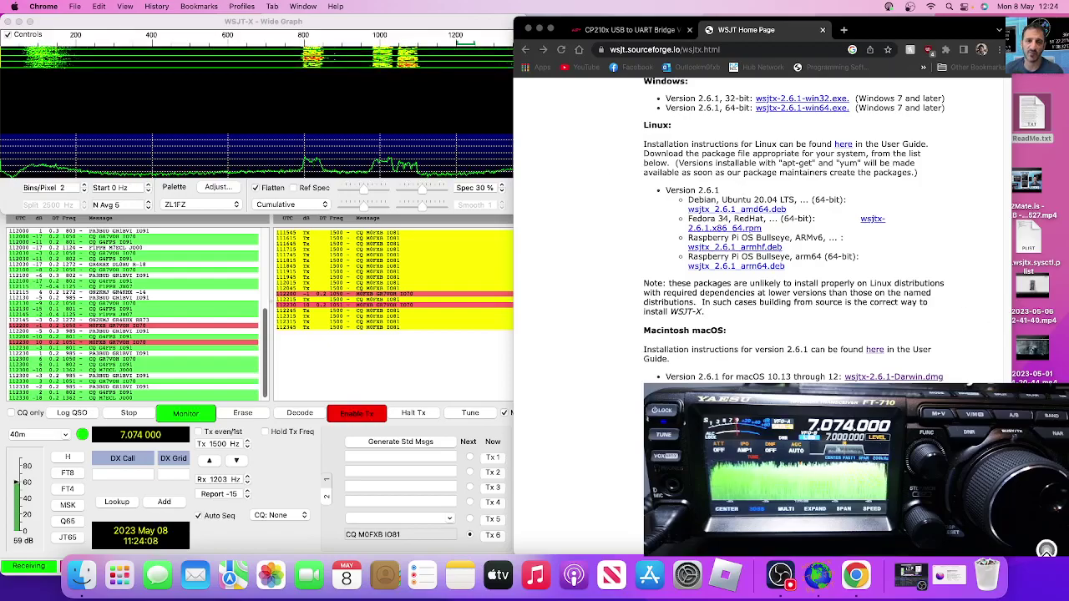
Review the WSJT-X home page from its description down to the Macintosh macOS download section.
left_click_drag(919, 30, 912, 47)
scroll(939, 321, "up", 10)
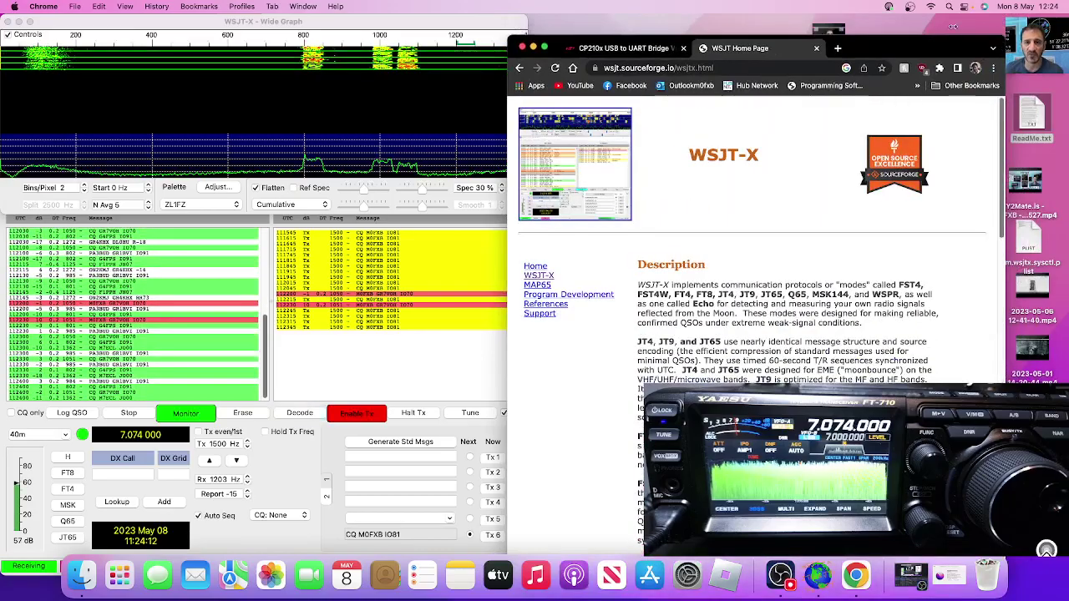
scroll(939, 321, "down", 15)
scroll(939, 321, "down", 10)
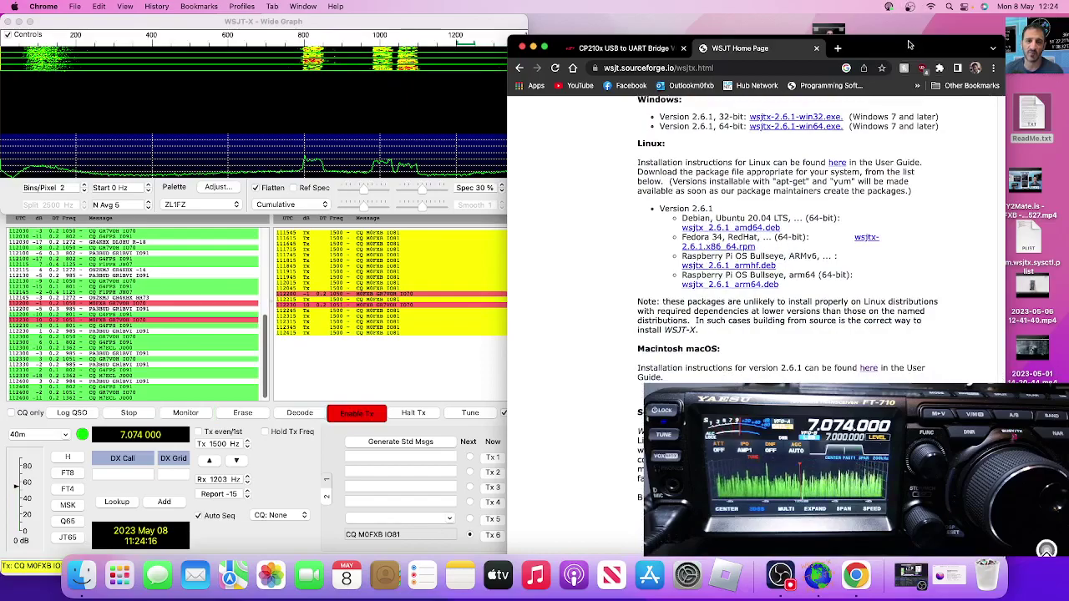
left_click_drag(909, 45, 884, 24)
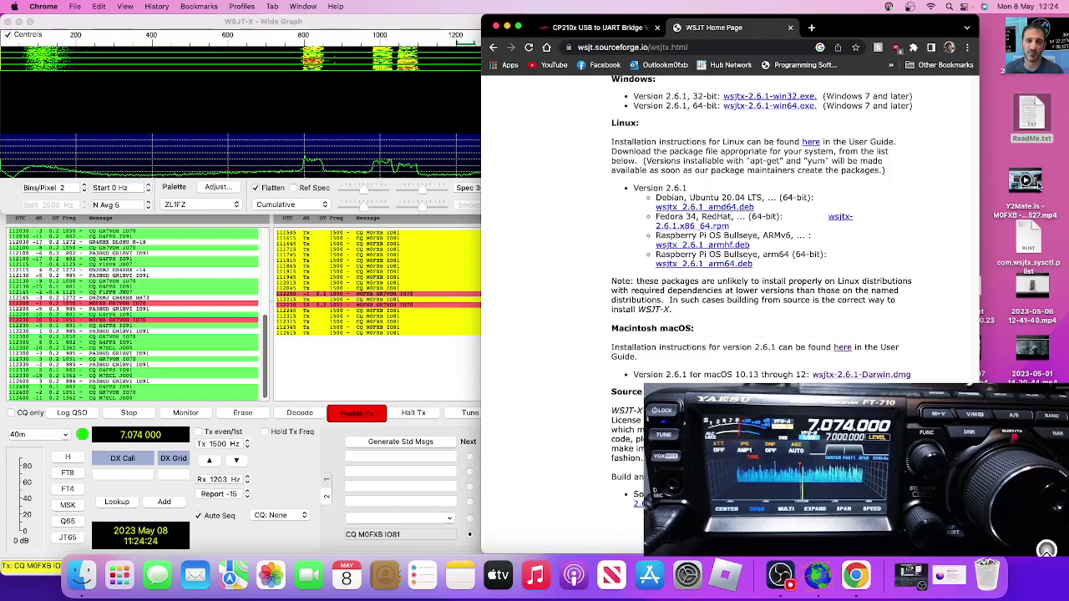
Open ReadMe.txt from the desktop, read the macOS installation notes, and locate the com.wsjtx.sysctl.plist file they mention.
double_click(1036, 118)
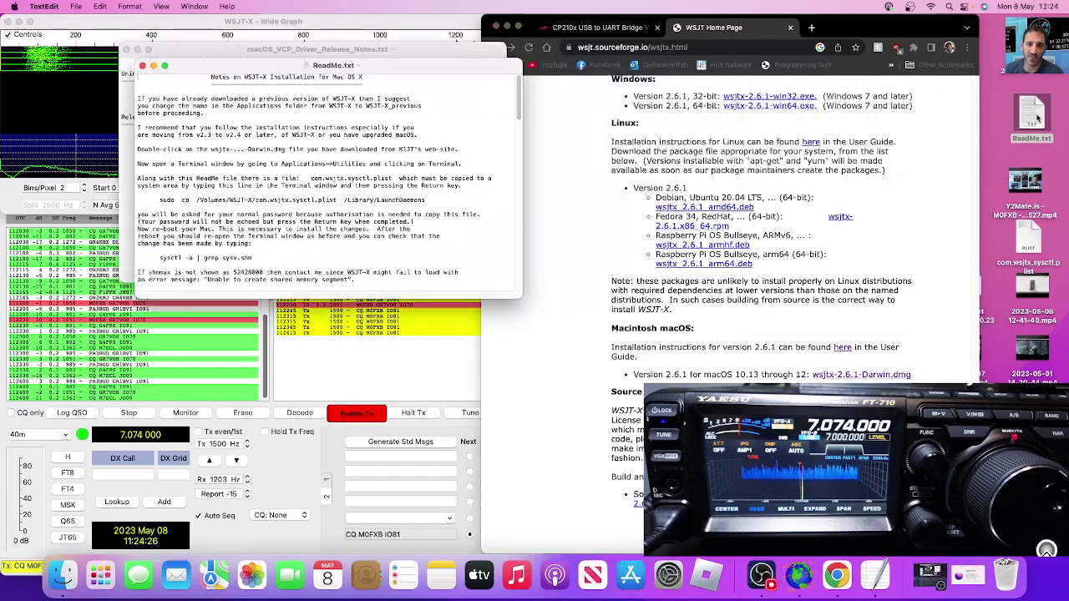
left_click_drag(426, 67, 798, 73)
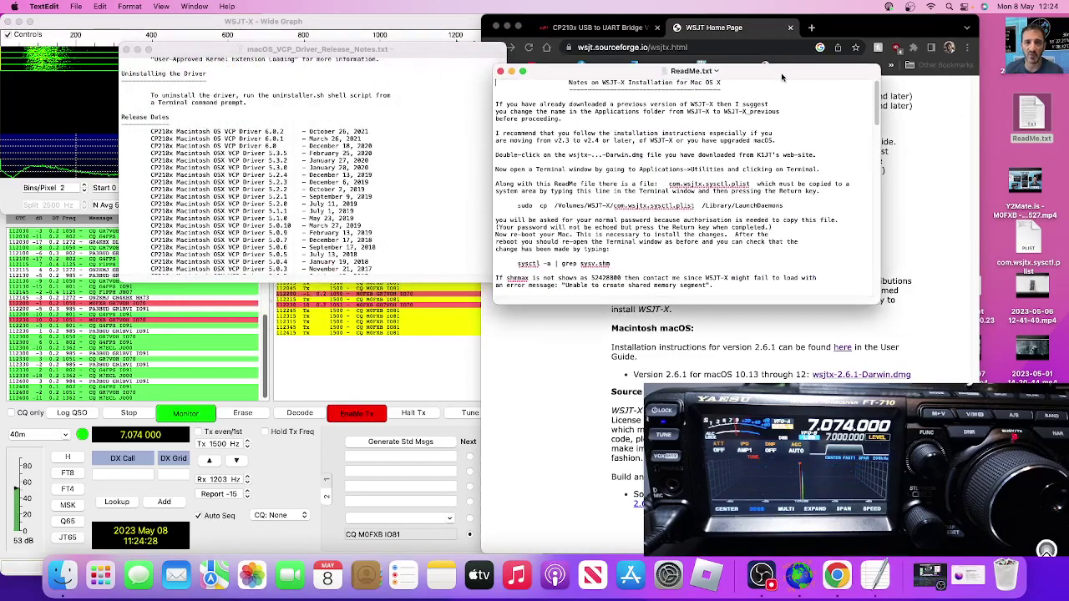
mouse_move(876, 125)
left_mouse_down()
mouse_move(877, 233)
mouse_move(877, 134)
left_mouse_up()
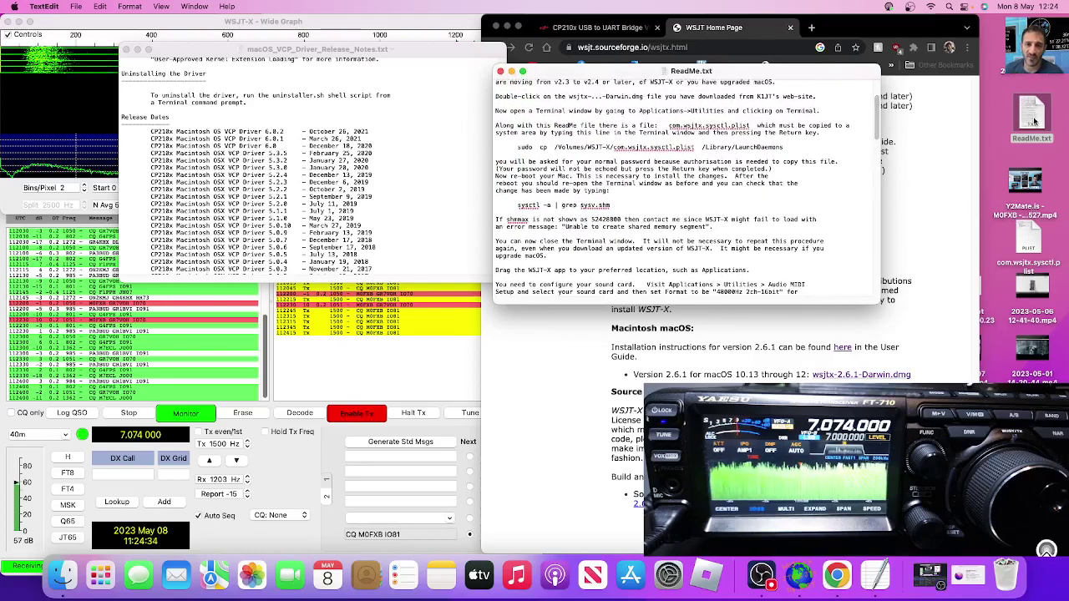
left_click(1030, 244)
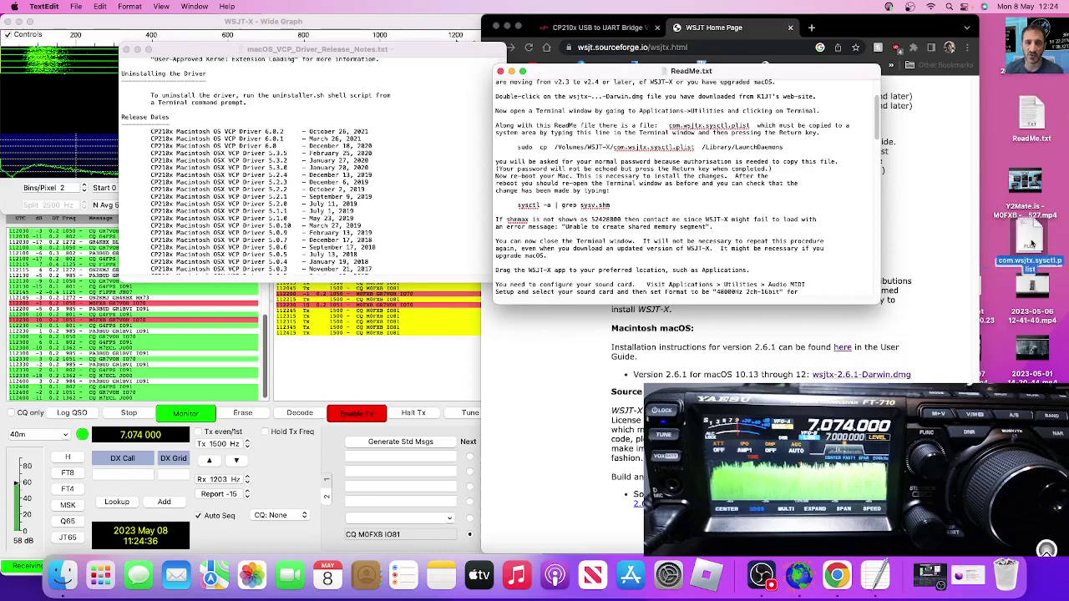
left_click_drag(1030, 244, 1036, 244)
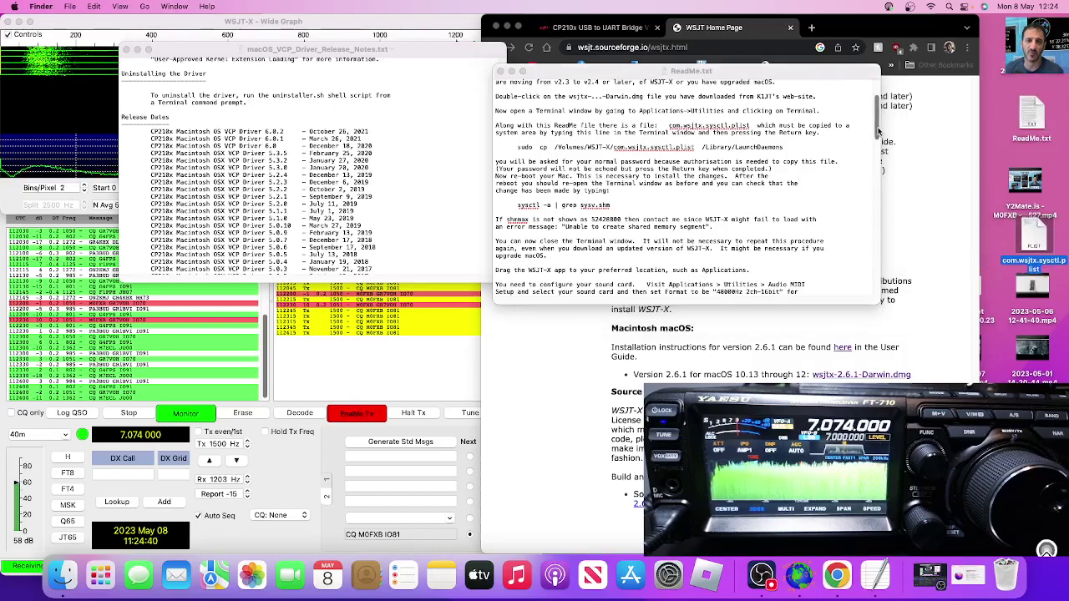
left_click(875, 142)
scroll(875, 144, "down", 2)
left_click_drag(876, 142, 860, 123)
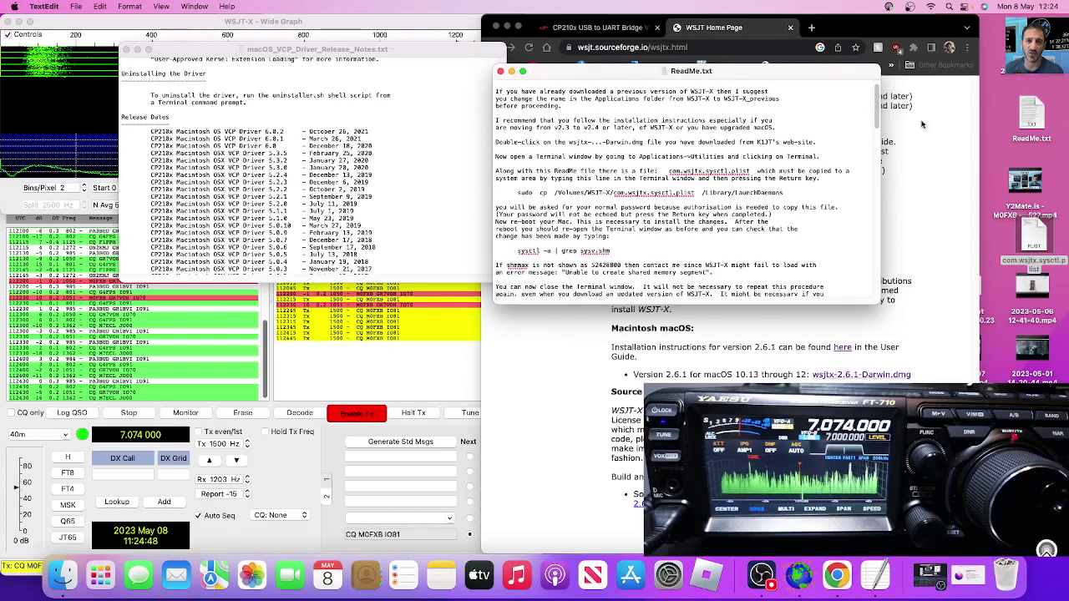
Minimise ReadMe.txt and close macOS_VCP_Driver_Release_Notes.txt.
left_click_drag(784, 77, 839, 81)
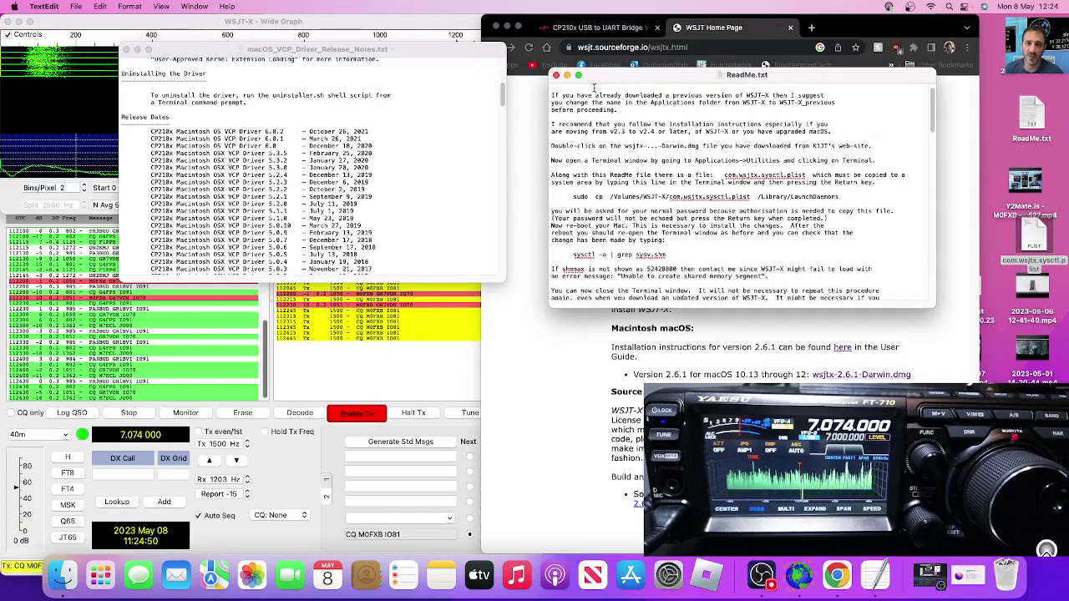
left_click(567, 76)
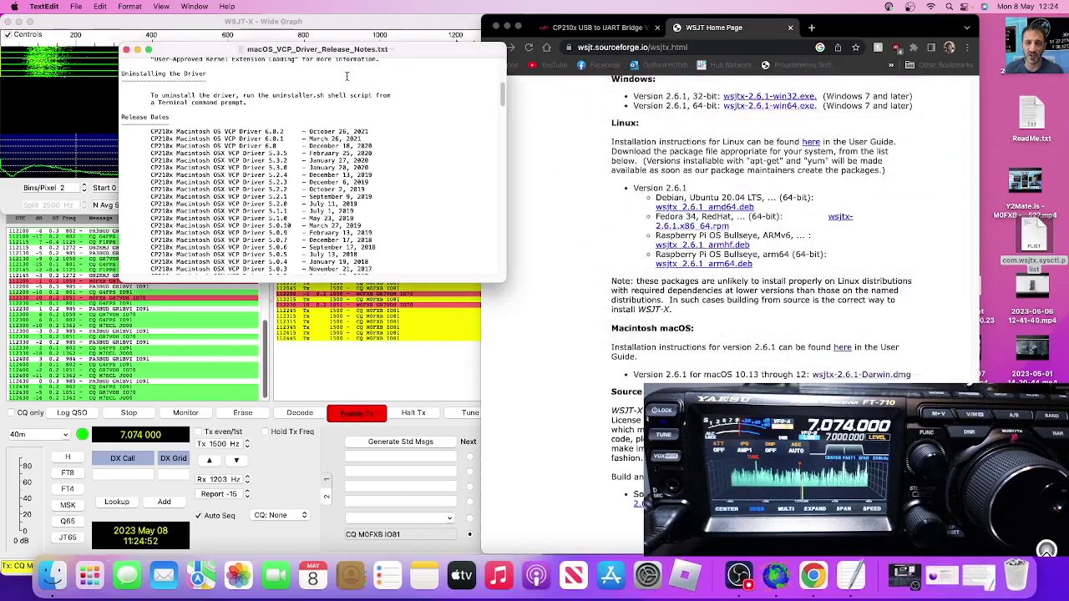
left_click(127, 51)
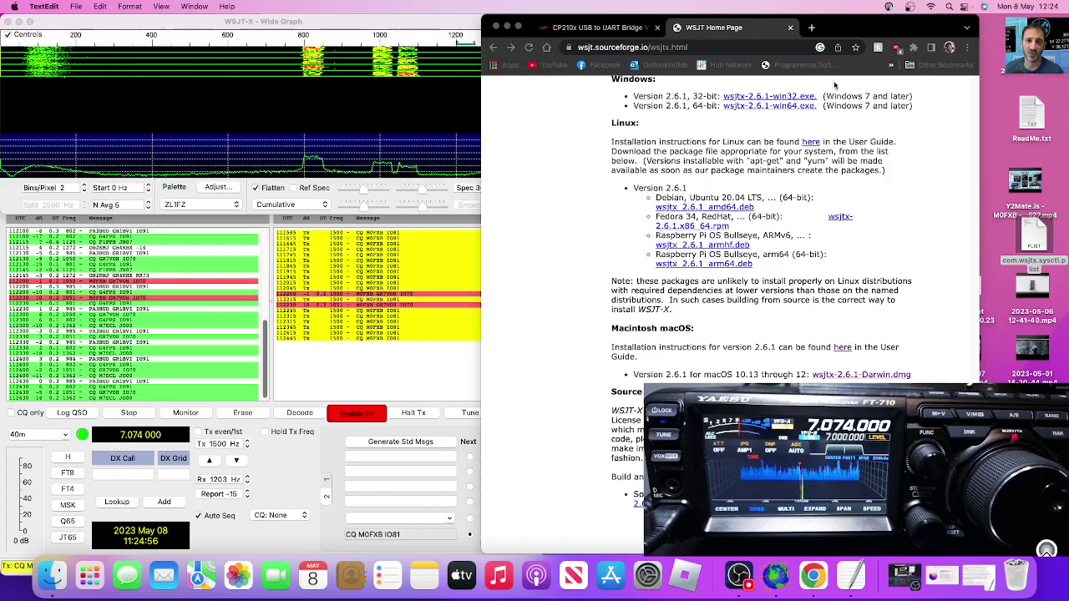
Show the Silicon Labs CP210x driver page and find the CP210x VCP Mac OSX Driver under Software Downloads.
left_click(599, 27)
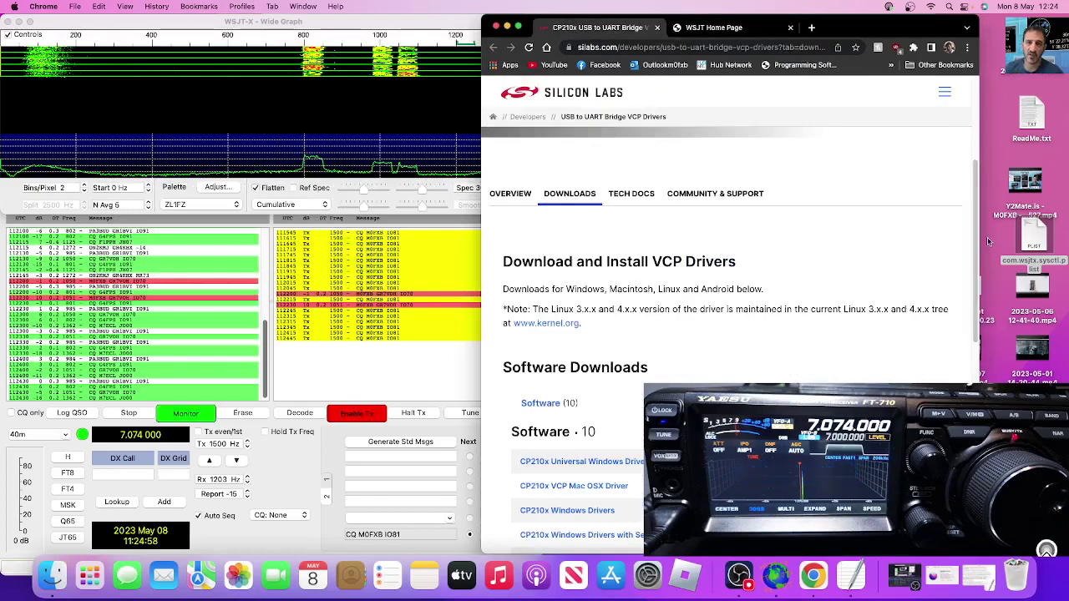
left_click_drag(977, 246, 957, 232)
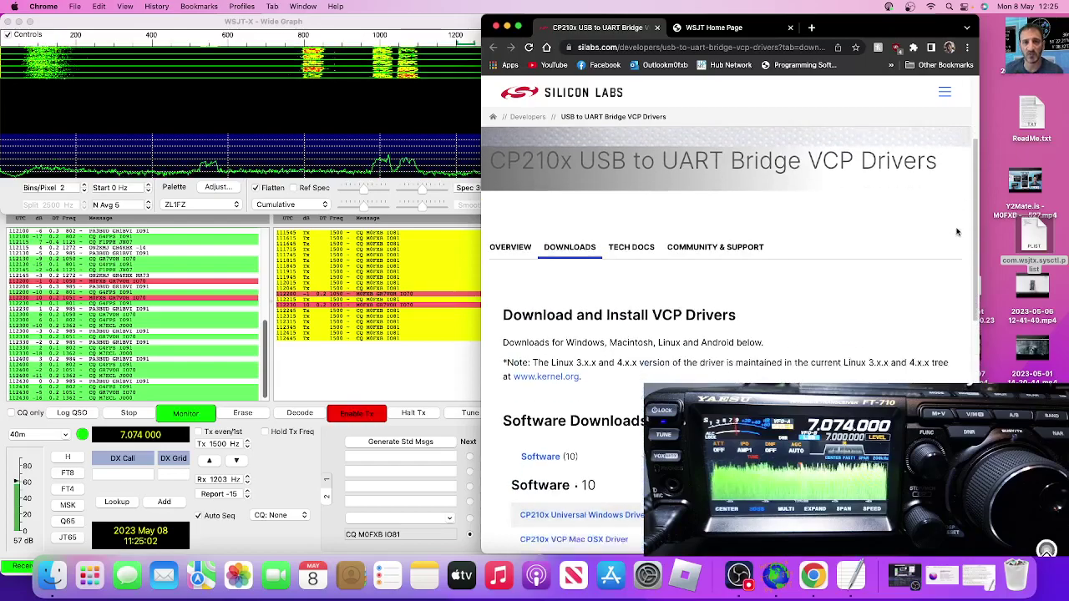
scroll(957, 232, "down", 1)
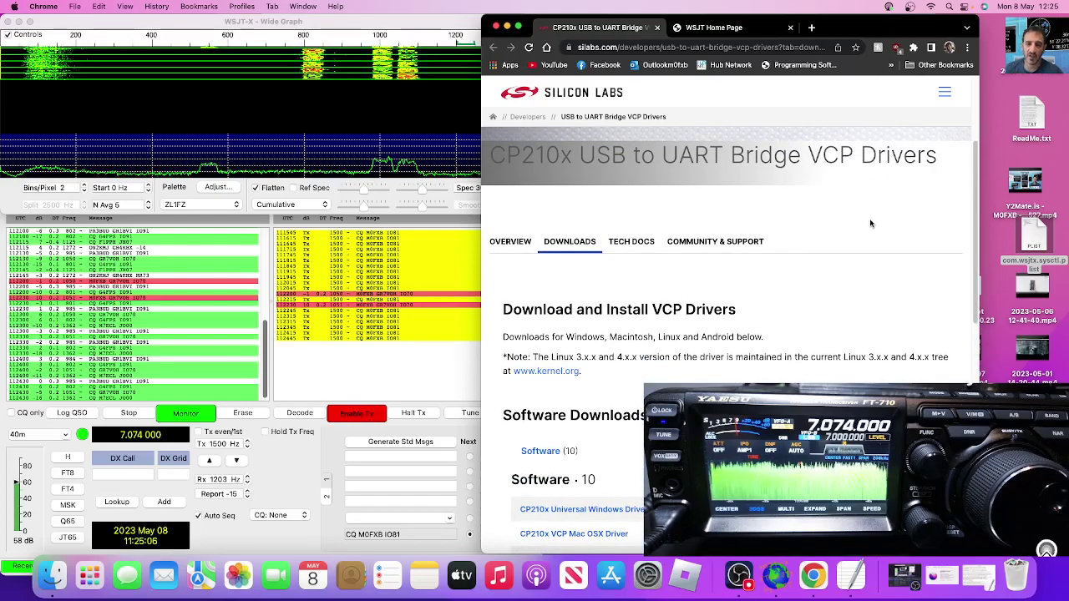
left_click_drag(971, 253, 976, 338)
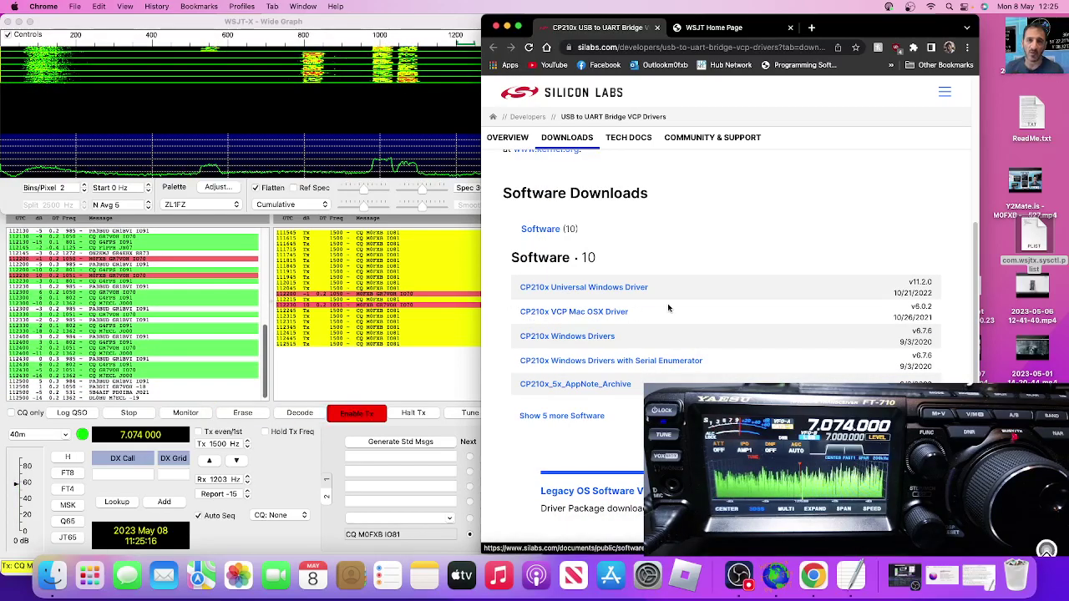
left_click_drag(852, 28, 923, 34)
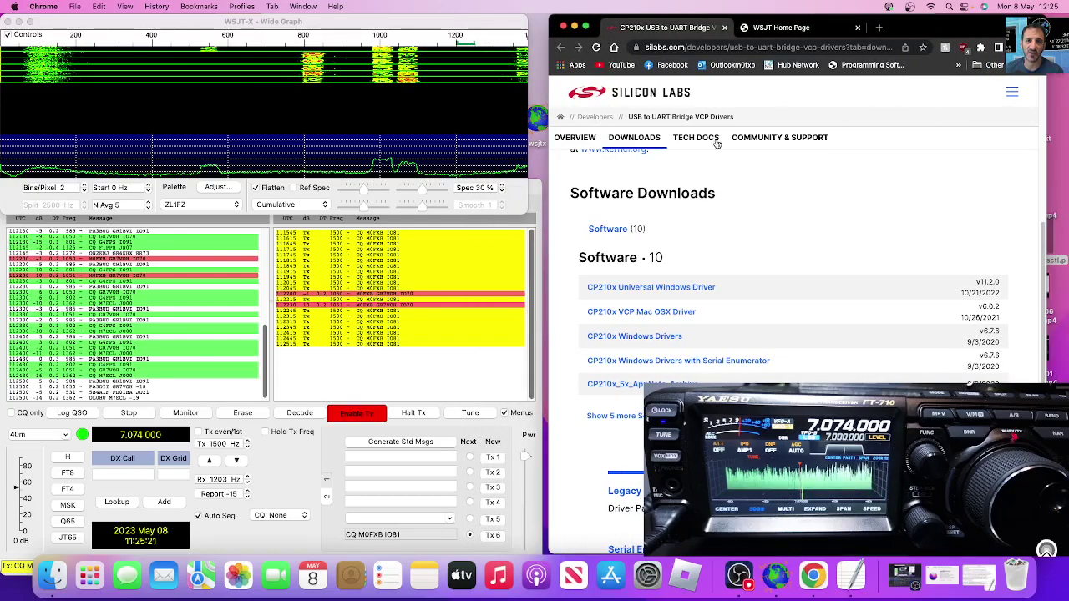
left_click(13, 7)
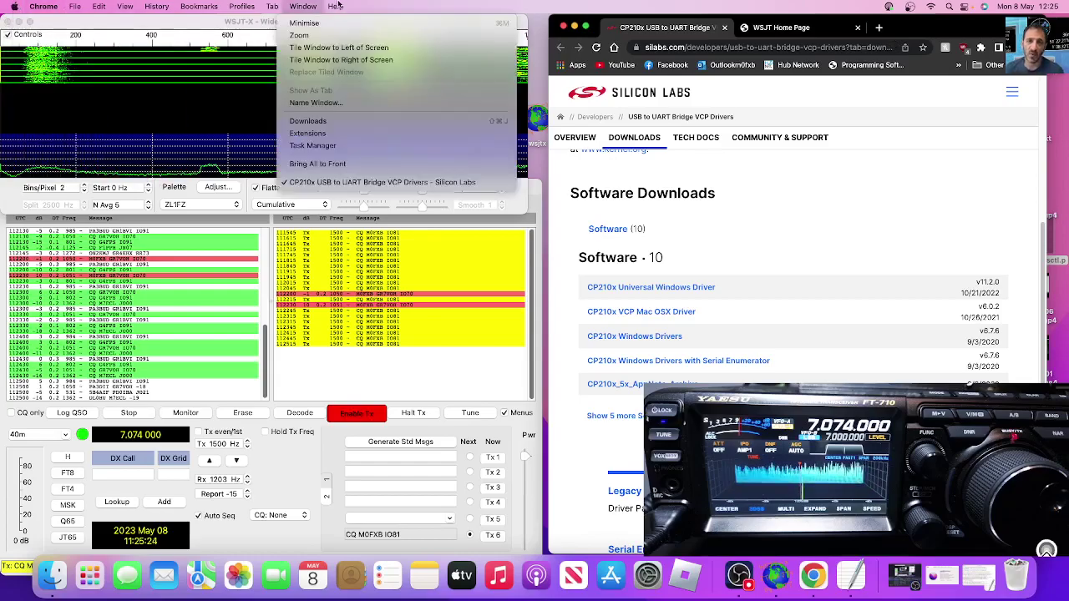
mouse_move(74, 5)
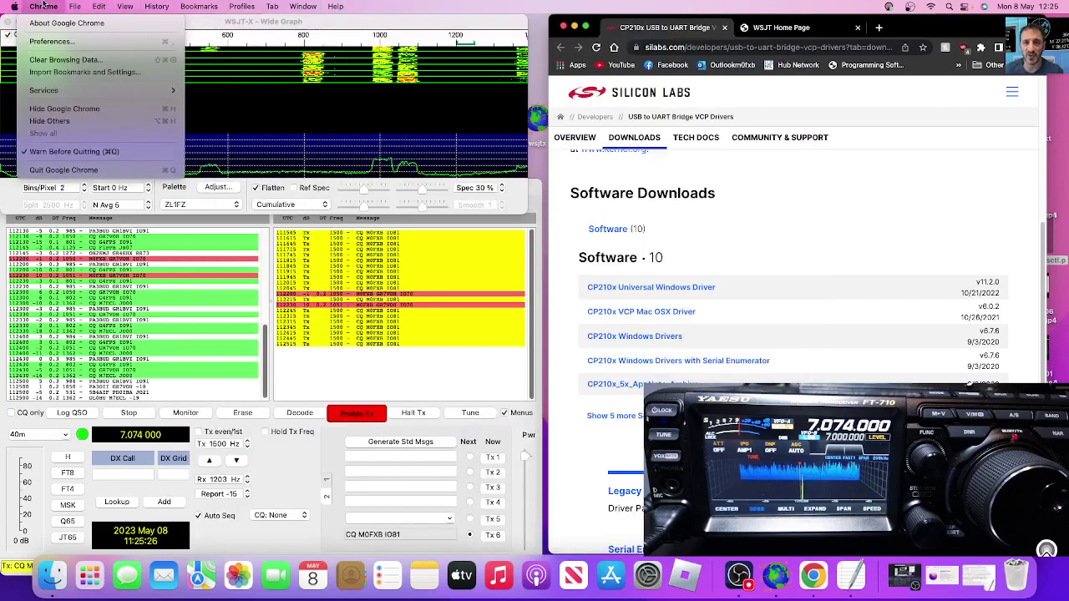
Switch to WSJT-X and reposition its windows so the main window sits in front of the Wide Graph.
mouse_move(335, 6)
left_click(193, 29)
left_click_drag(193, 29, 265, 39)
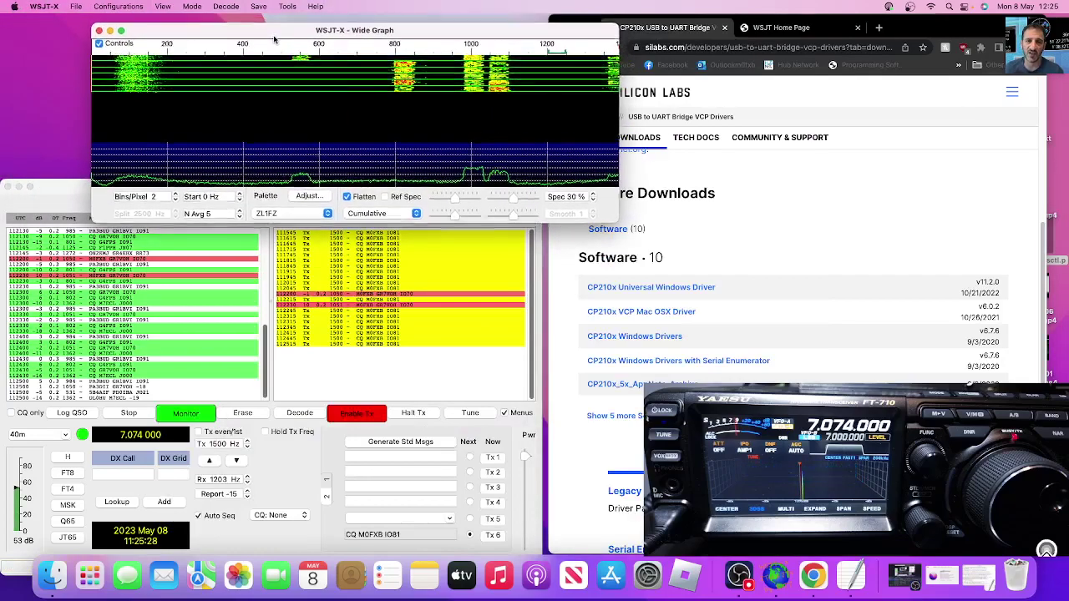
left_click(44, 6)
left_click(47, 10)
left_click(218, 33)
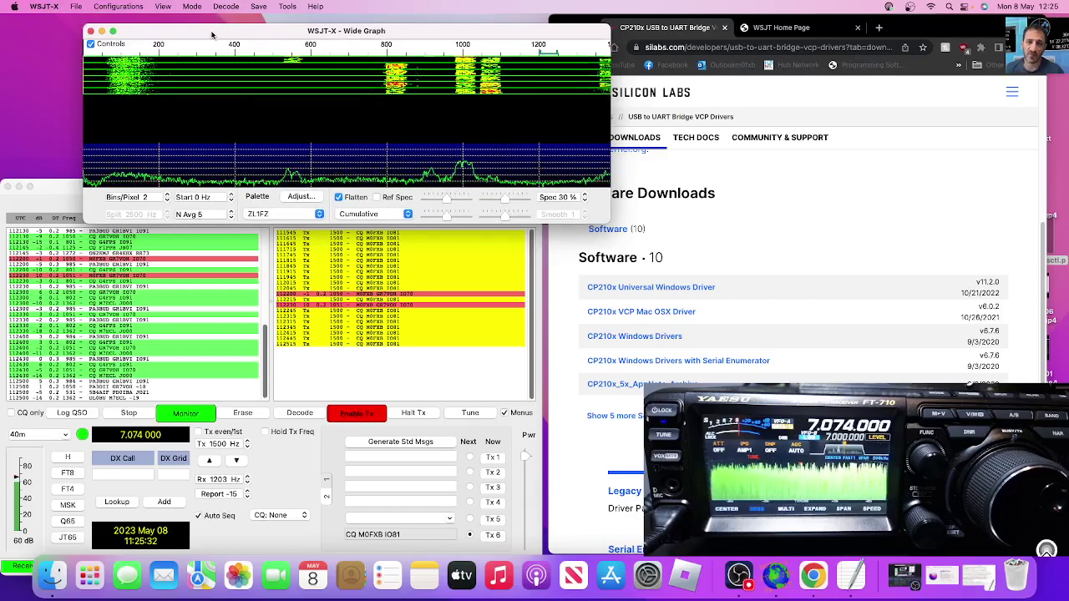
left_click_drag(408, 35, 421, 39)
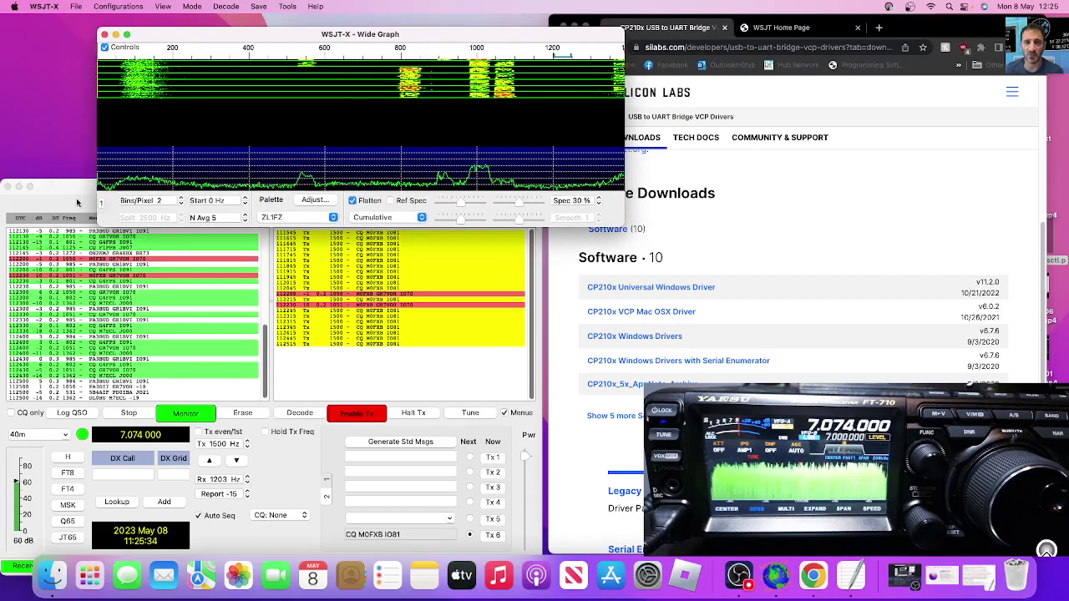
left_click_drag(64, 187, 118, 193)
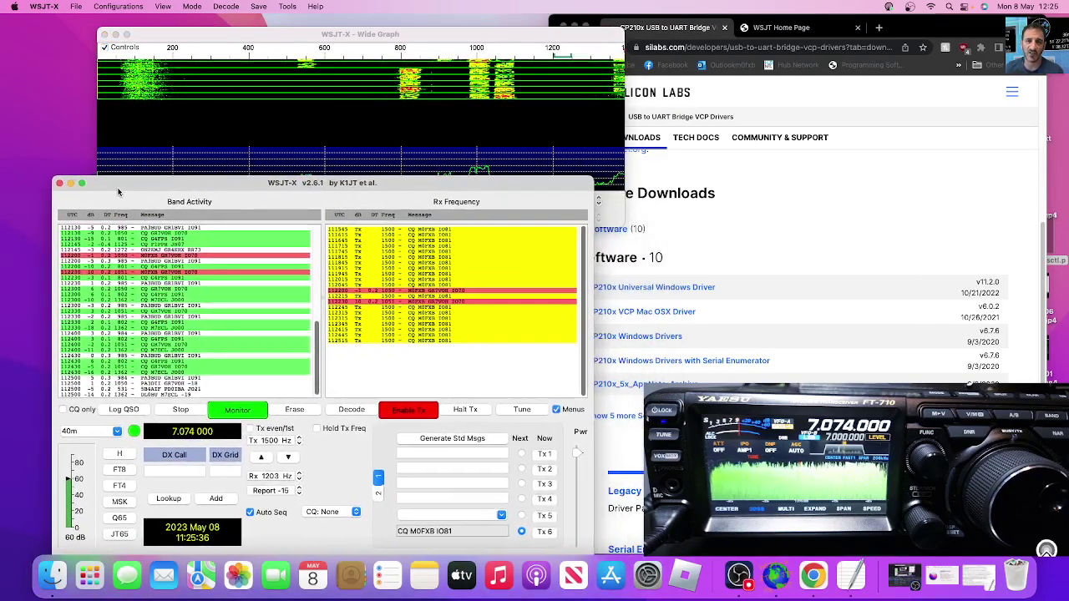
Open the WSJT-X preferences and review the General station details and the Radio CAT control settings.
left_click(44, 6)
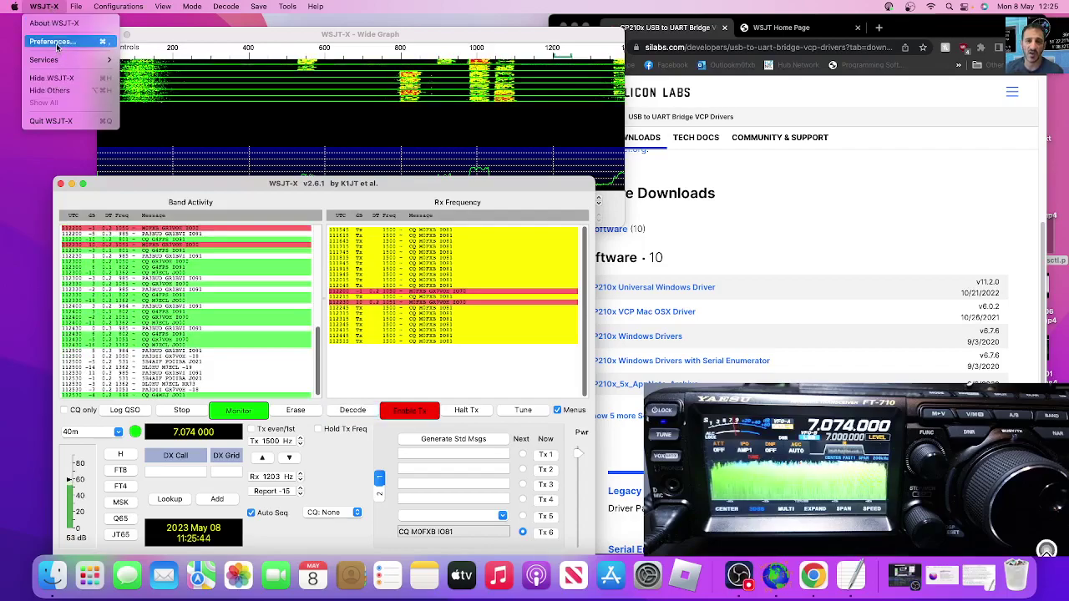
left_click(53, 42)
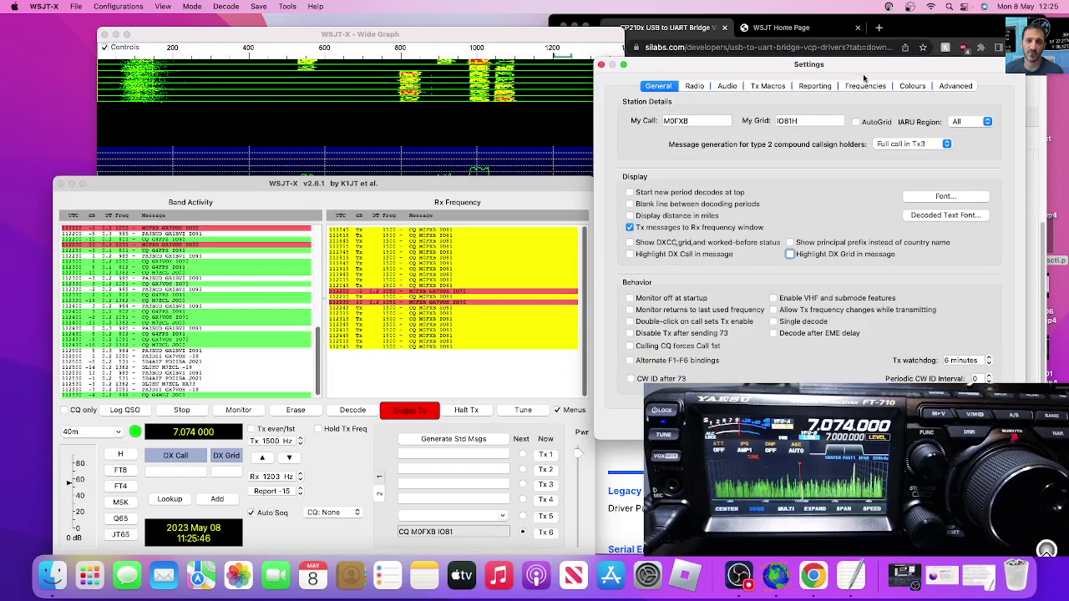
left_click_drag(863, 76, 736, 87)
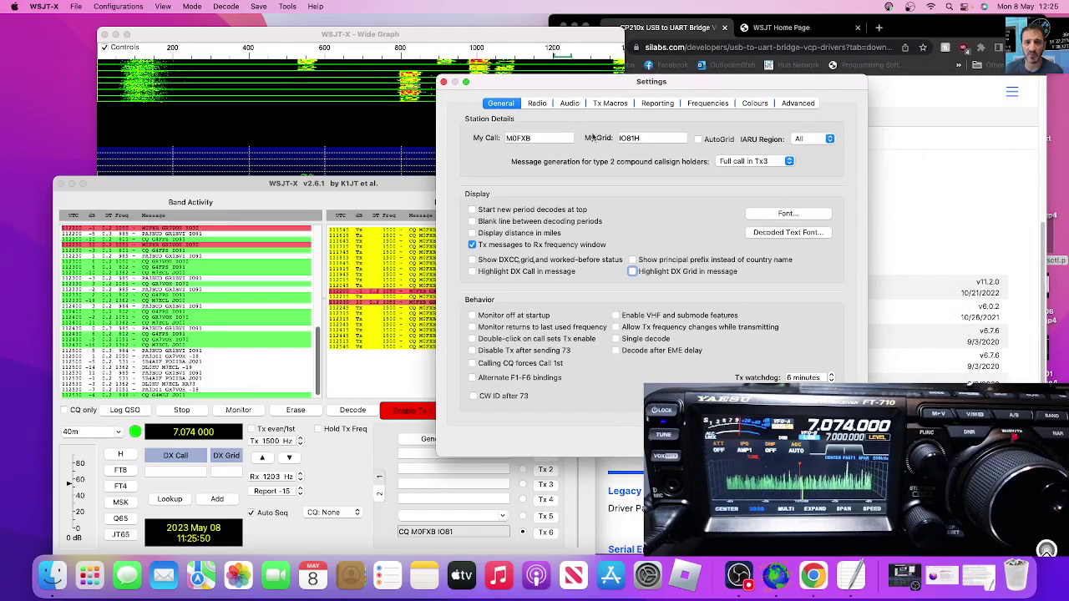
left_click(537, 102)
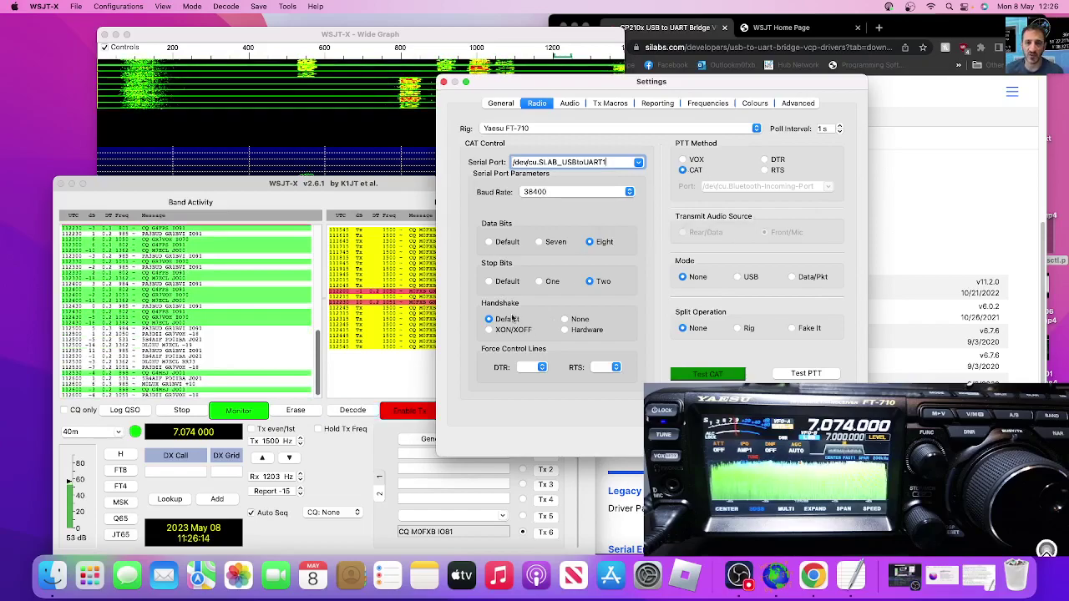
Check the soundcard devices in the Audio settings, keep USB Audio Device as the input, and accept the settings.
left_click(568, 103)
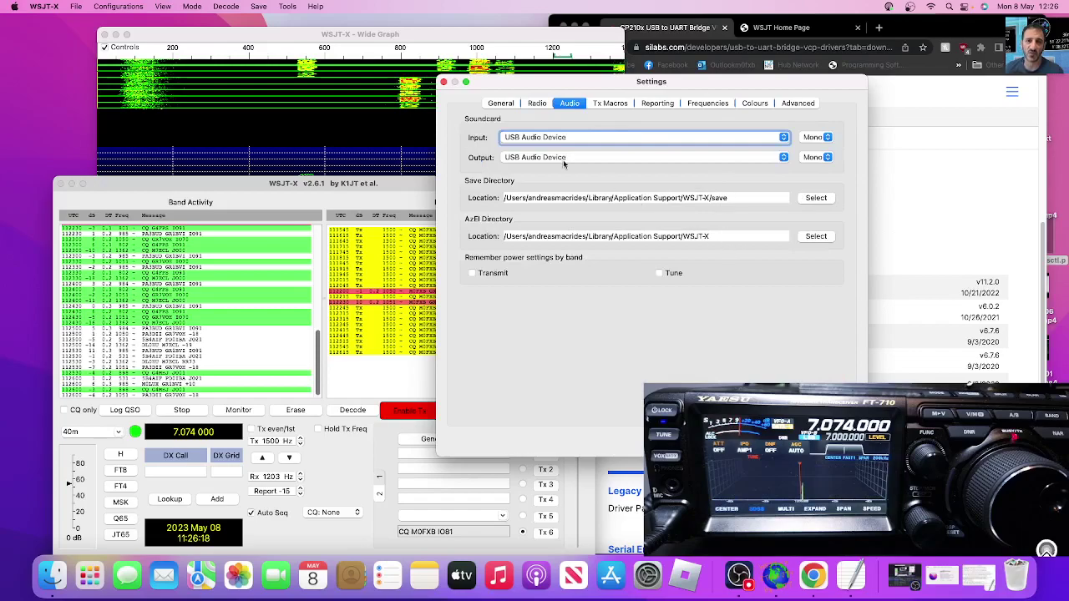
left_click(784, 142)
left_click(782, 143)
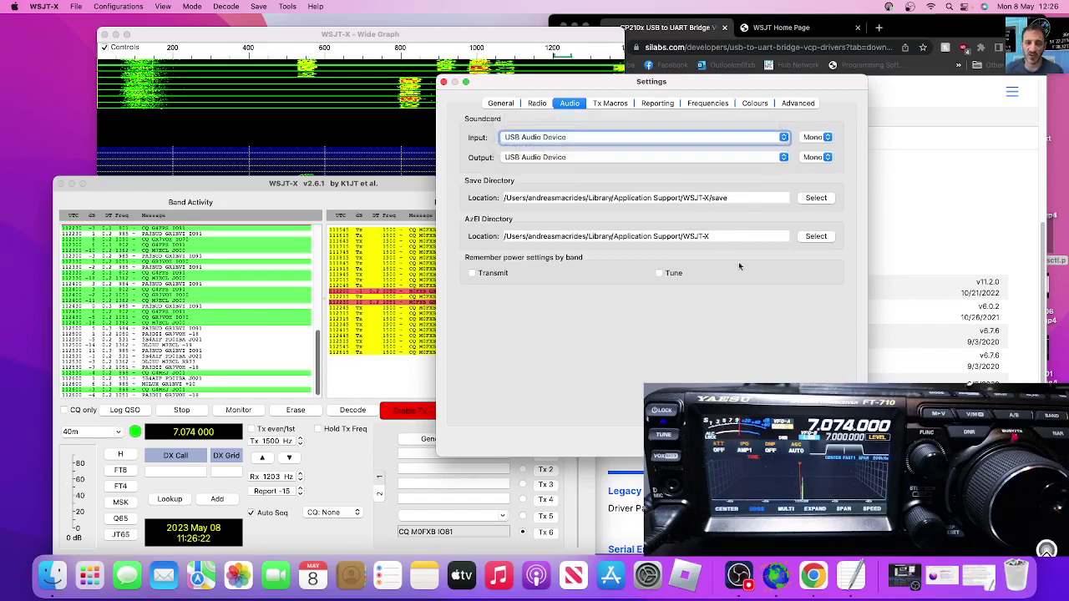
key("Return")
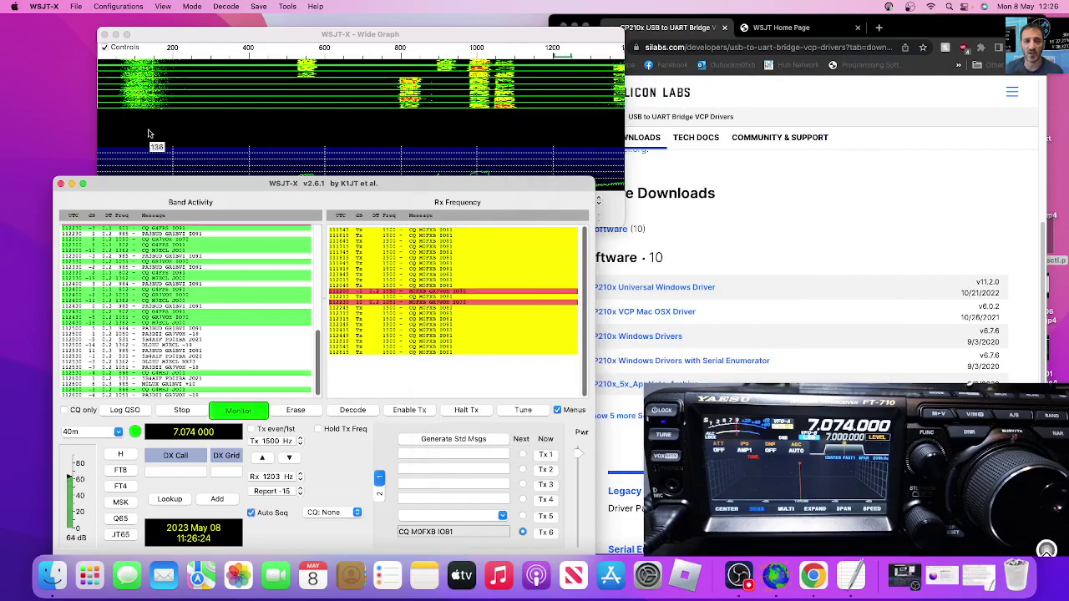
Open the Mac's System Preferences, move the window over WSJT-X, and search for audio.
left_click(15, 8)
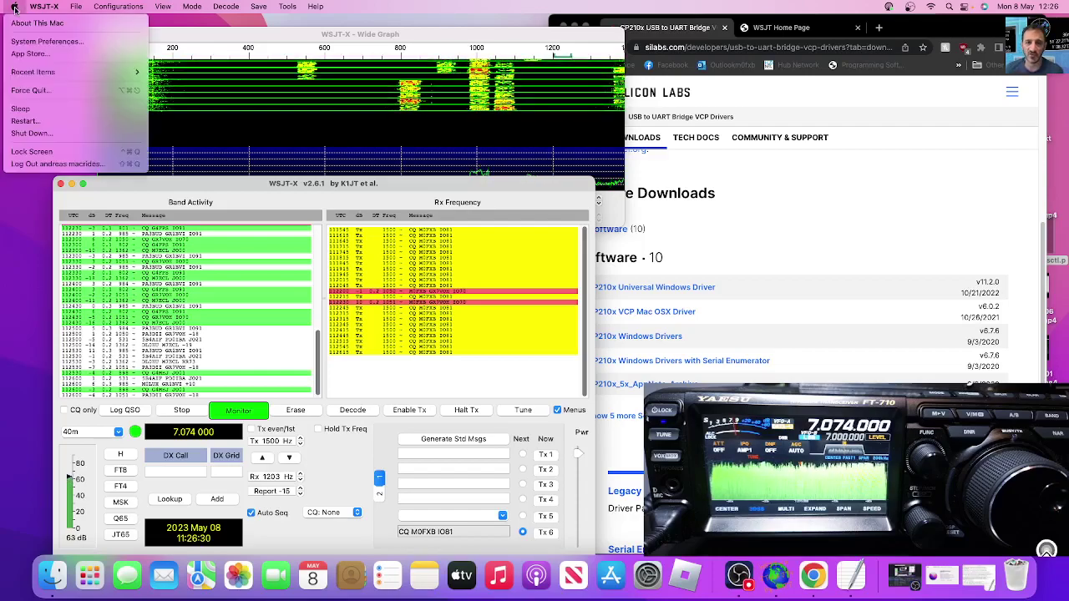
left_click(36, 41)
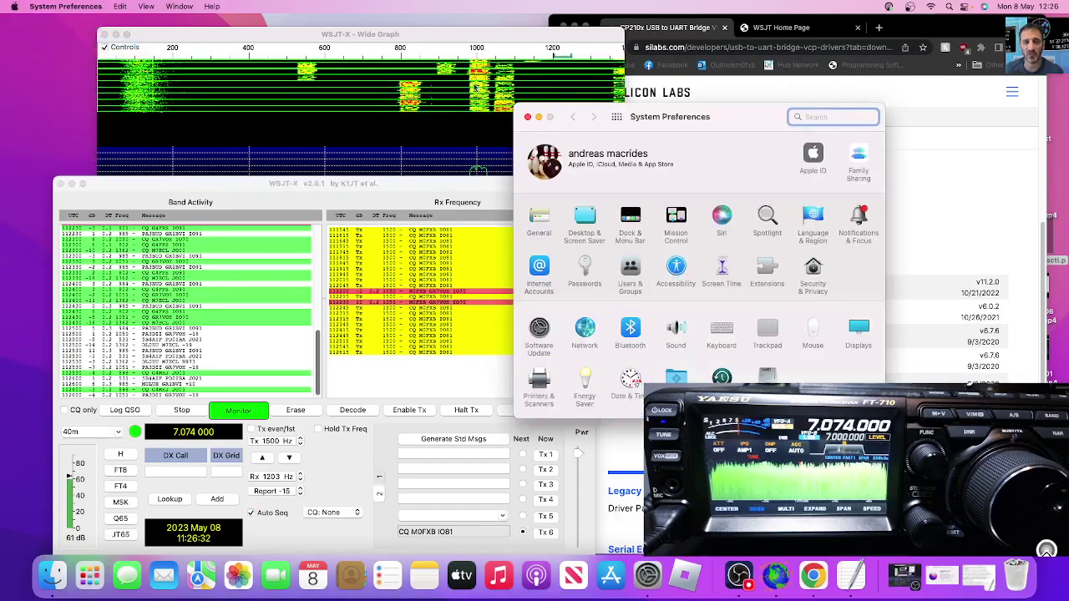
left_click_drag(717, 121, 363, 160)
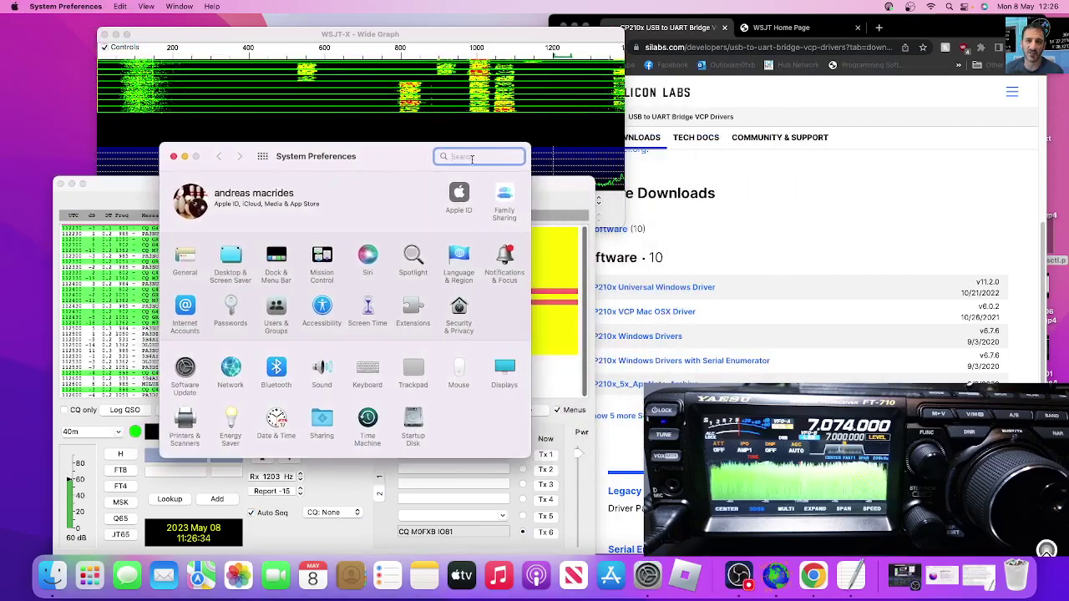
type("a")
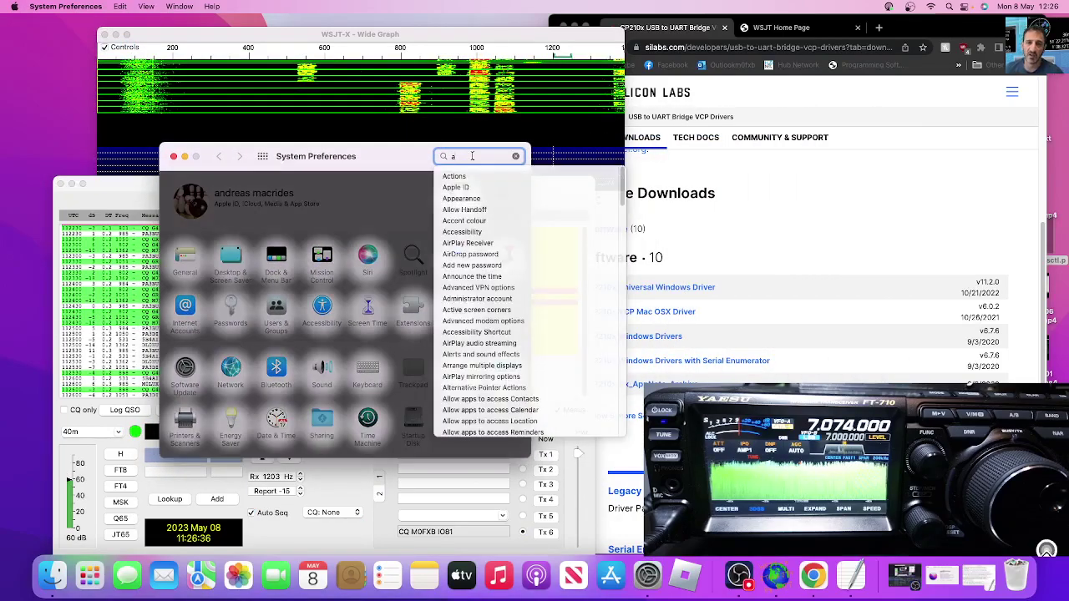
type("udio")
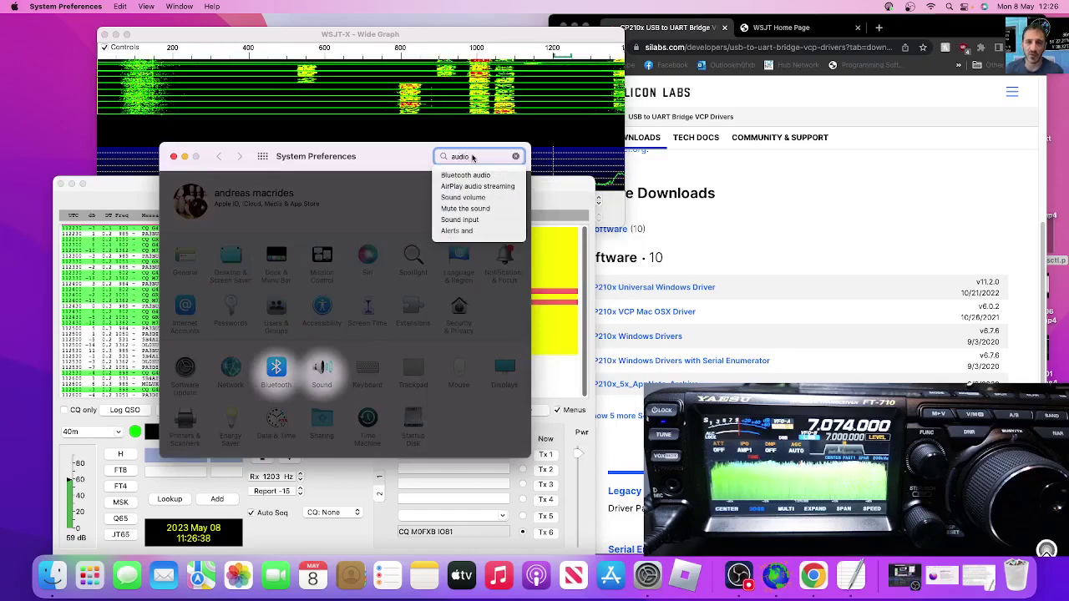
Review the available sound input and output devices in the Sound preferences, and close System Preferences.
left_click(476, 221)
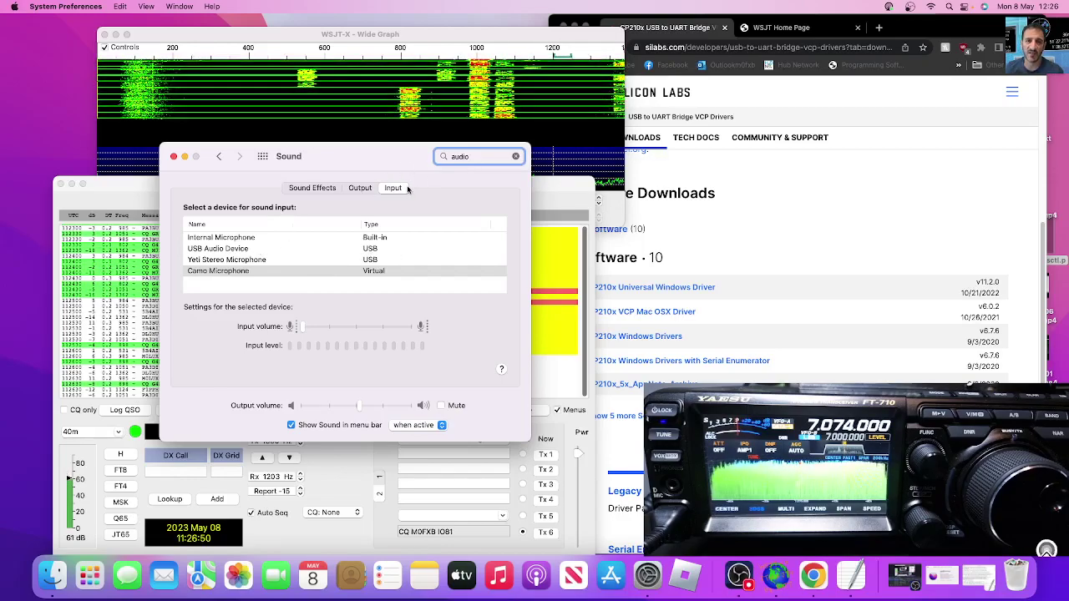
left_click(361, 189)
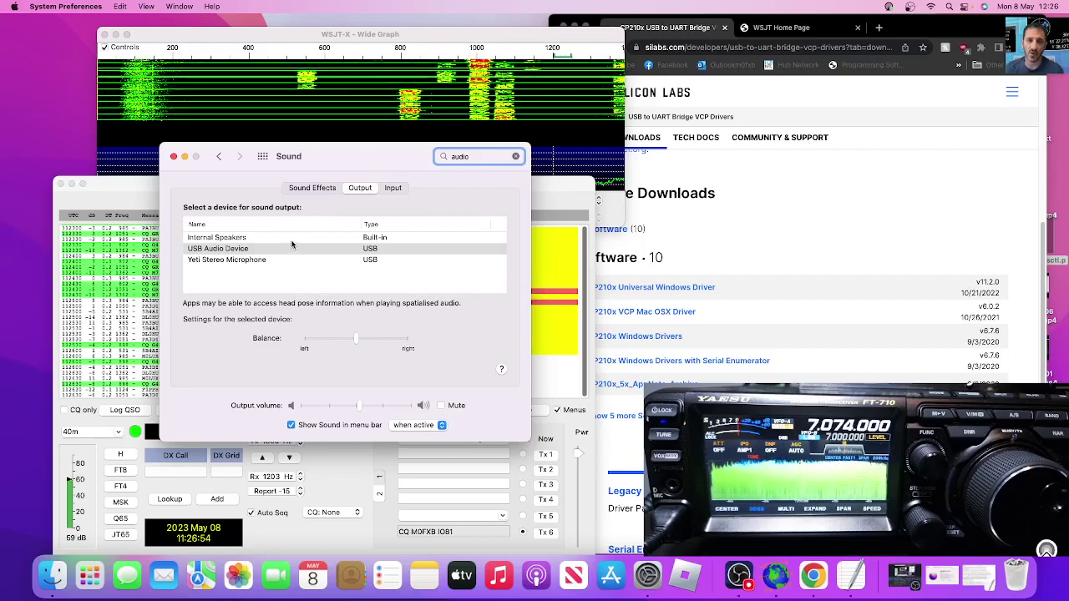
left_click(174, 157)
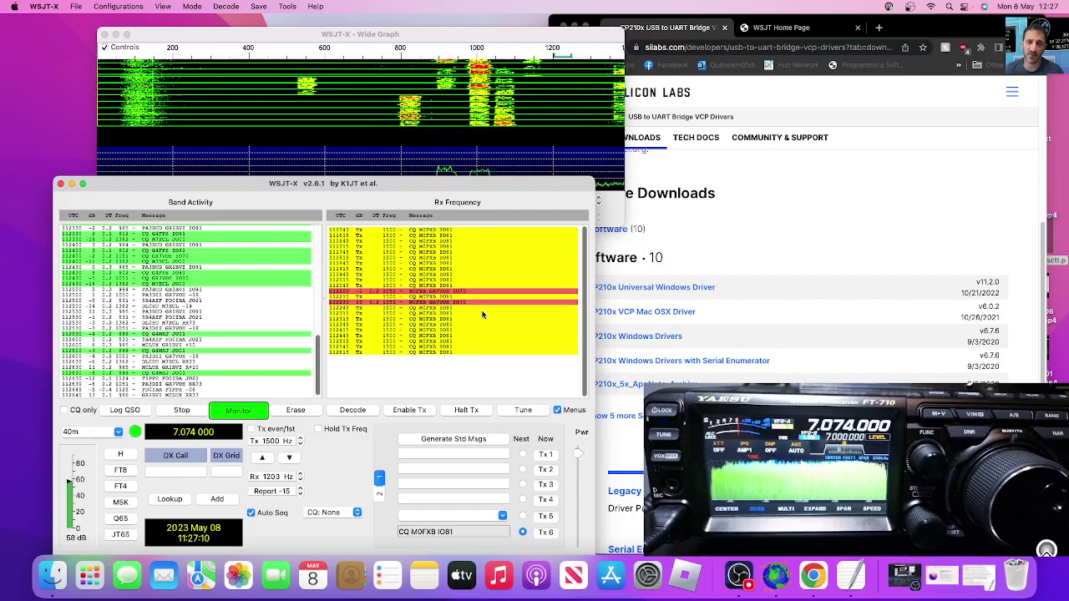
Transmit a tuning signal from WSJT-X, lower the transmit power while it runs, and stop tuning.
left_click_drag(446, 185, 439, 166)
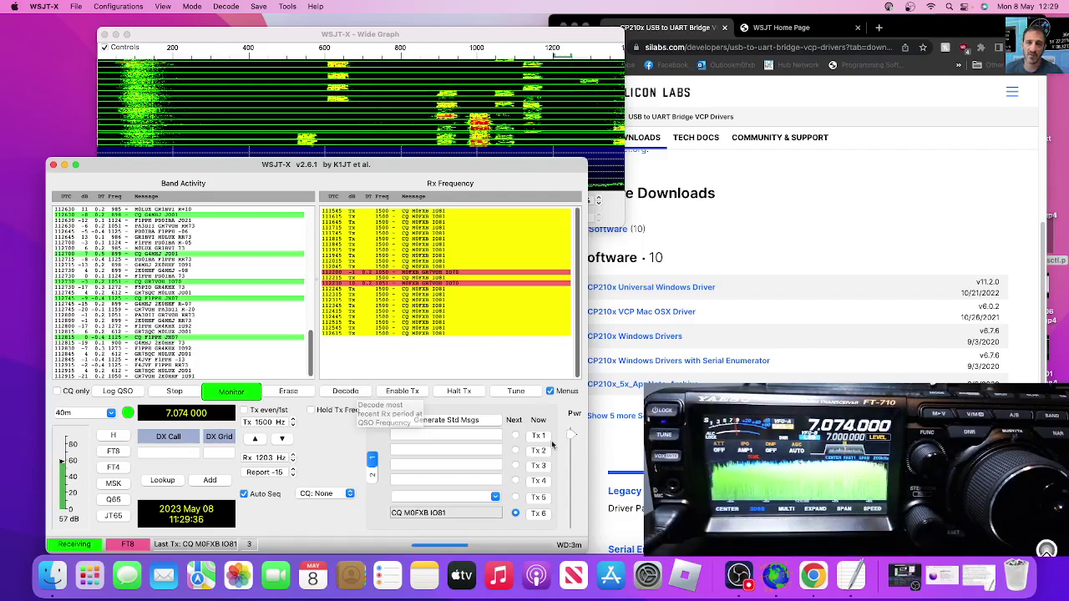
left_click(513, 394)
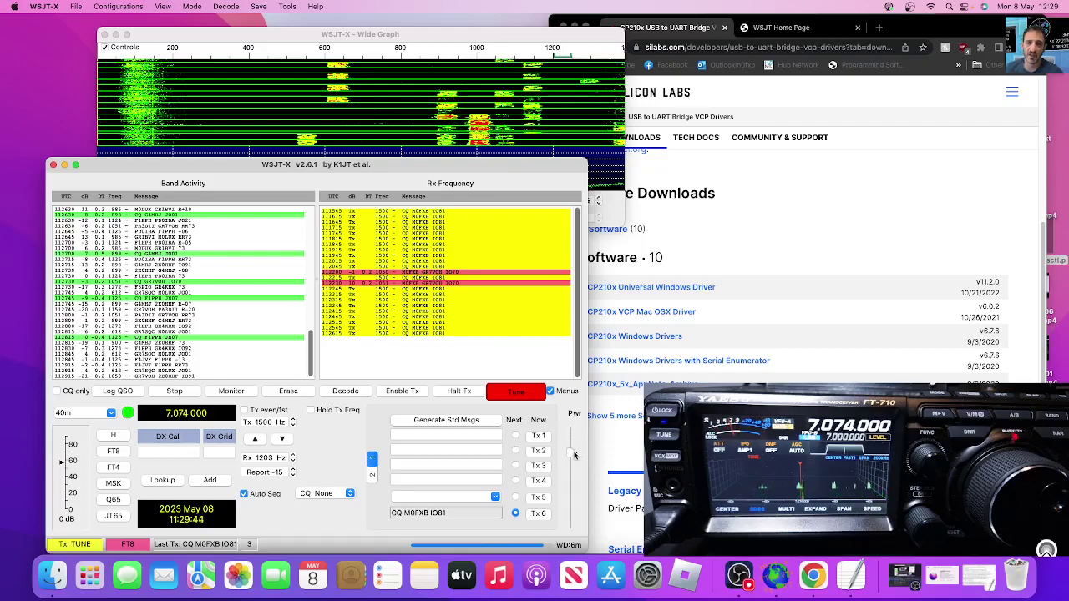
left_click_drag(573, 454, 572, 469)
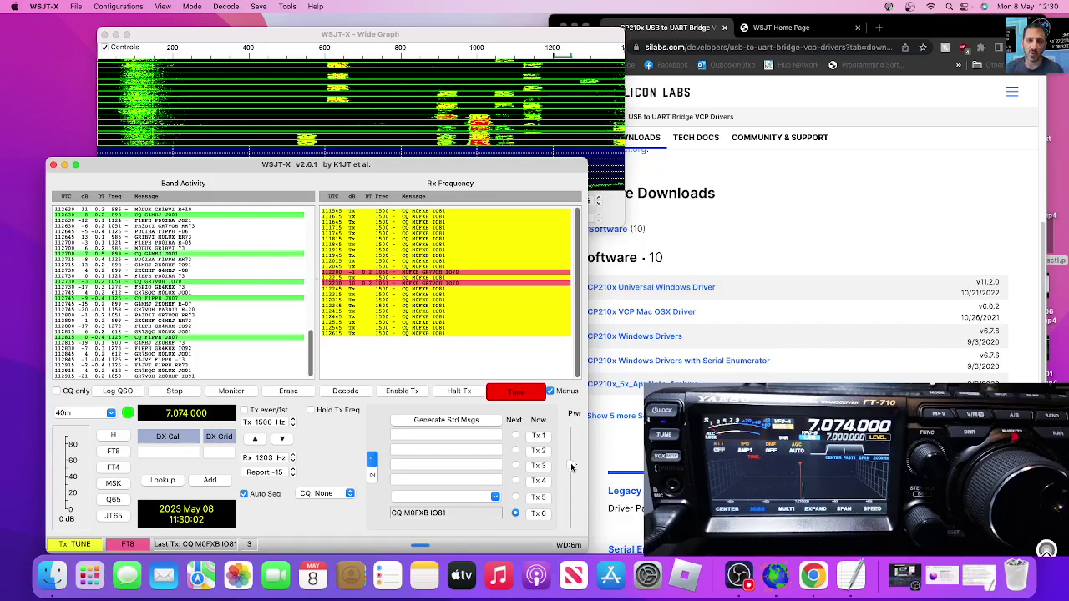
left_click(539, 393)
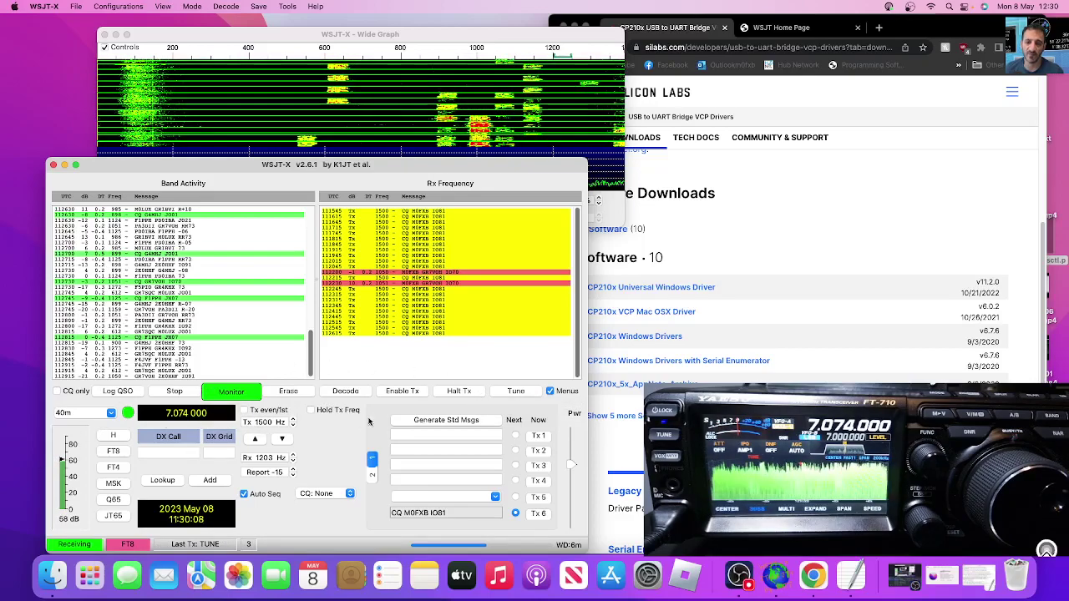
Enable transmission of the CQ call and set both the Rx and Tx offsets to 713 Hz on the Wide Graph.
left_click(397, 392)
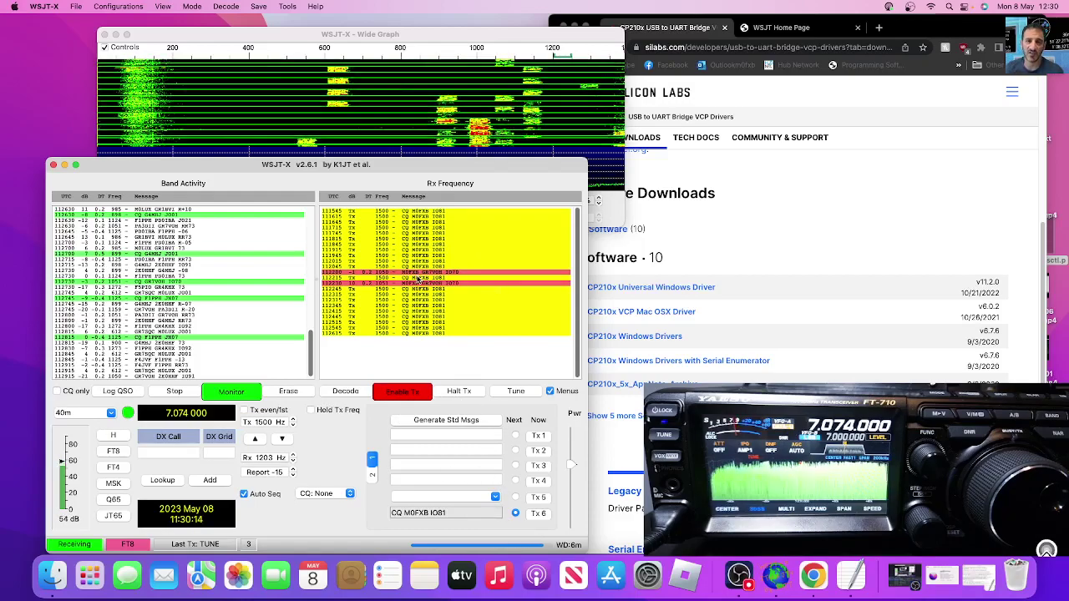
left_click_drag(447, 36, 397, 23)
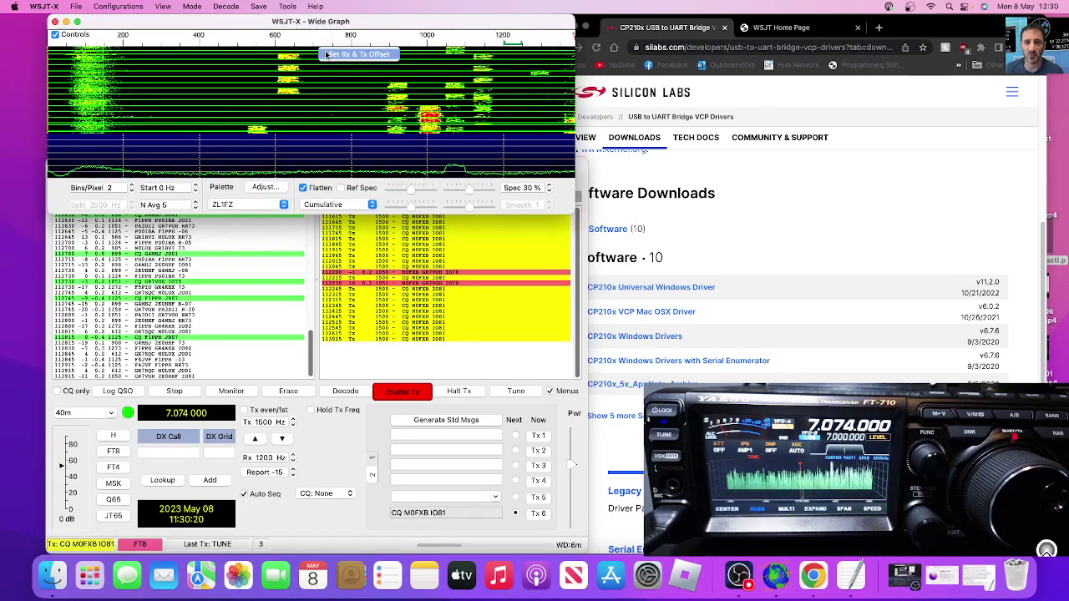
left_click(327, 54)
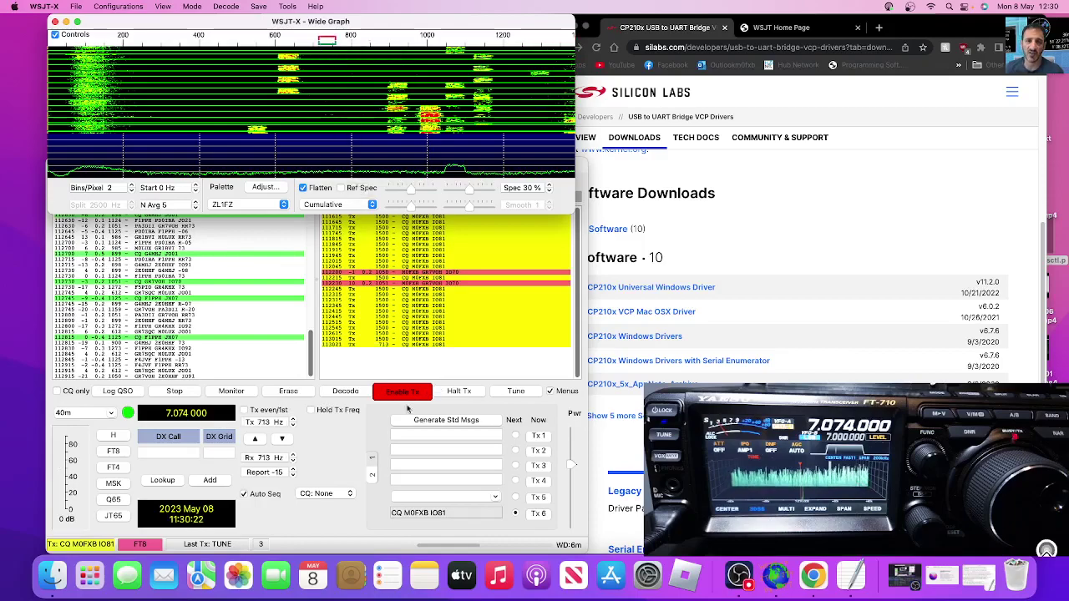
left_click(402, 394)
left_click(402, 394)
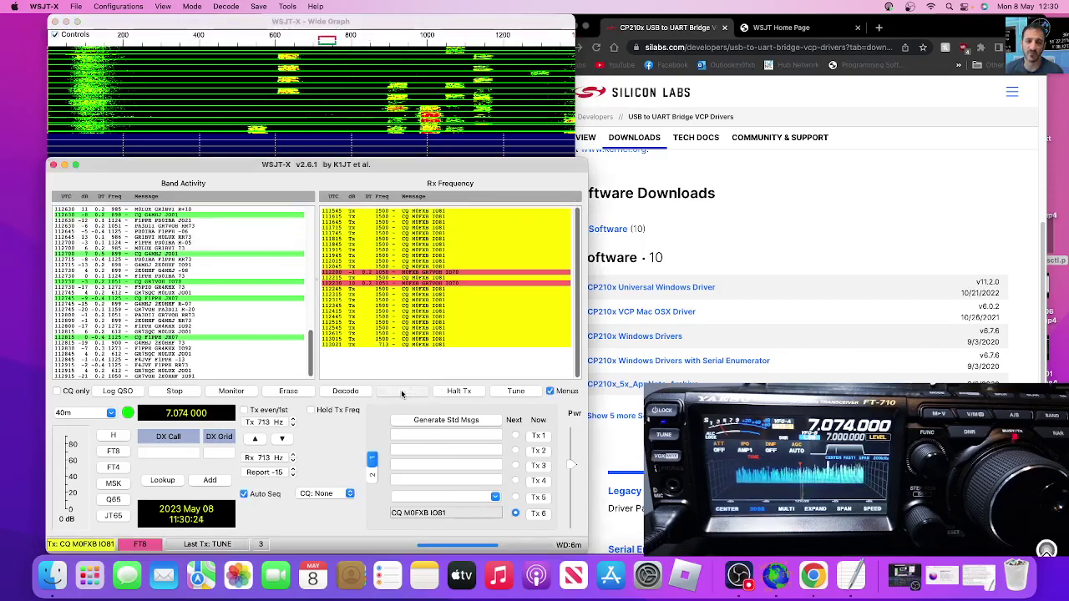
left_click(402, 393)
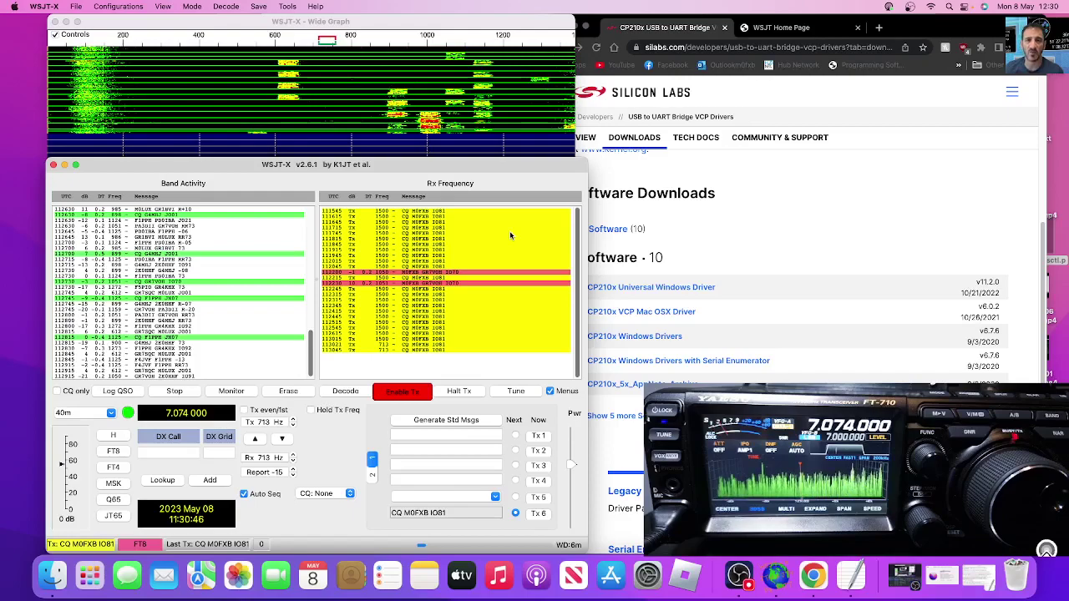
Arrange the Wide Graph and main WSJT-X windows beside the browser and revisit the CP210x software downloads list.
double_click(525, 22)
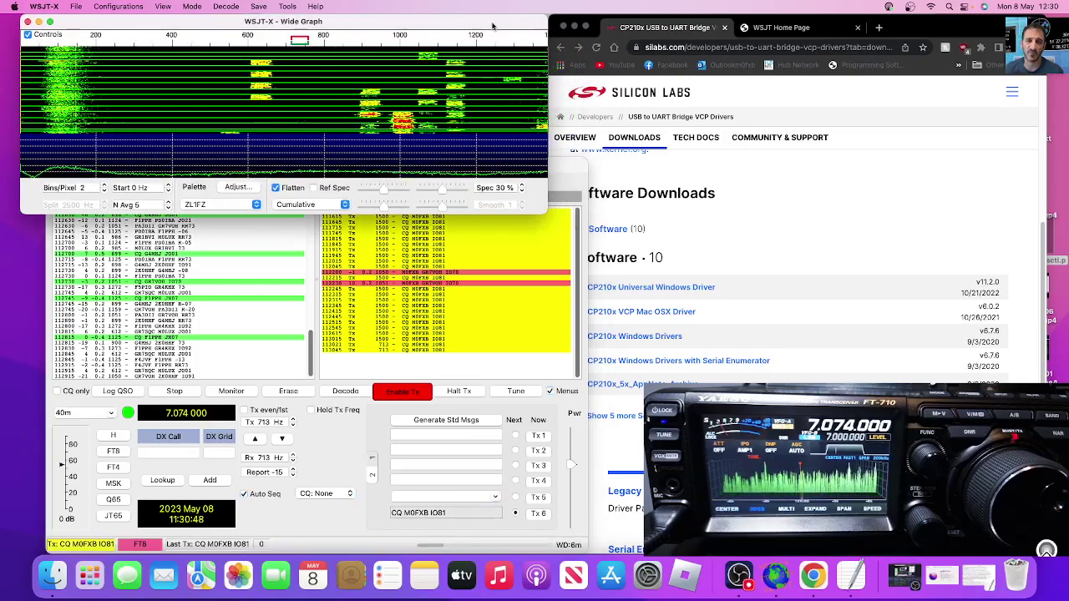
left_click_drag(560, 165, 518, 167)
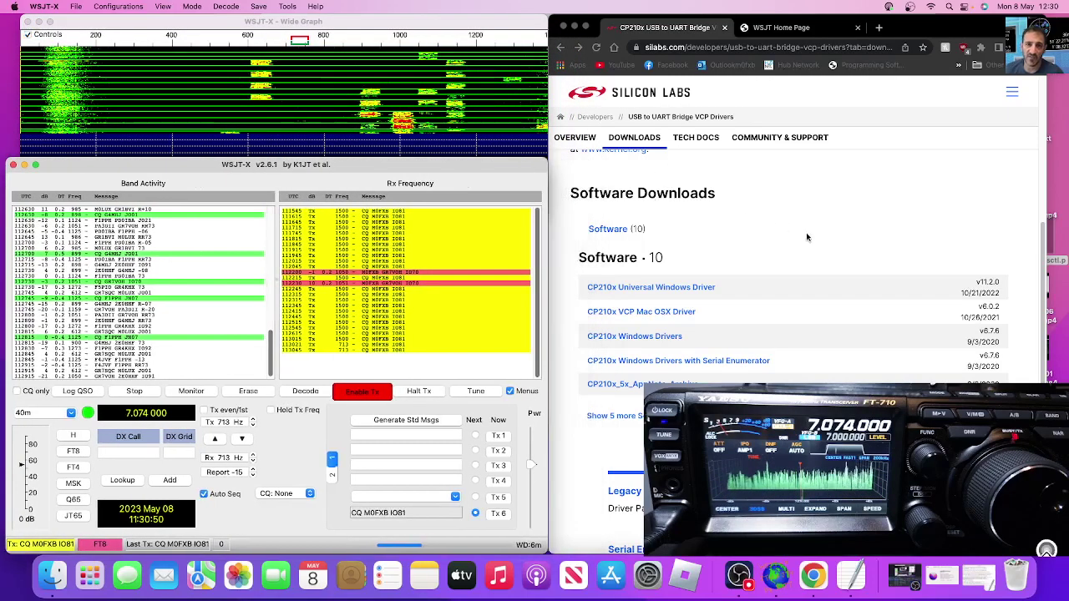
left_click_drag(906, 38, 852, 40)
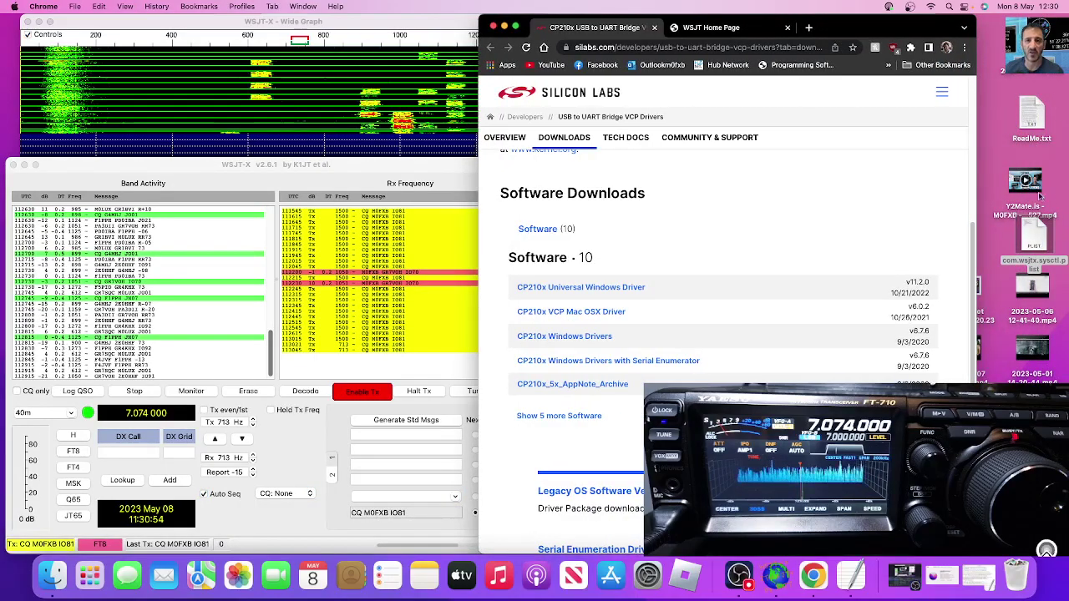
left_click_drag(863, 25, 933, 20)
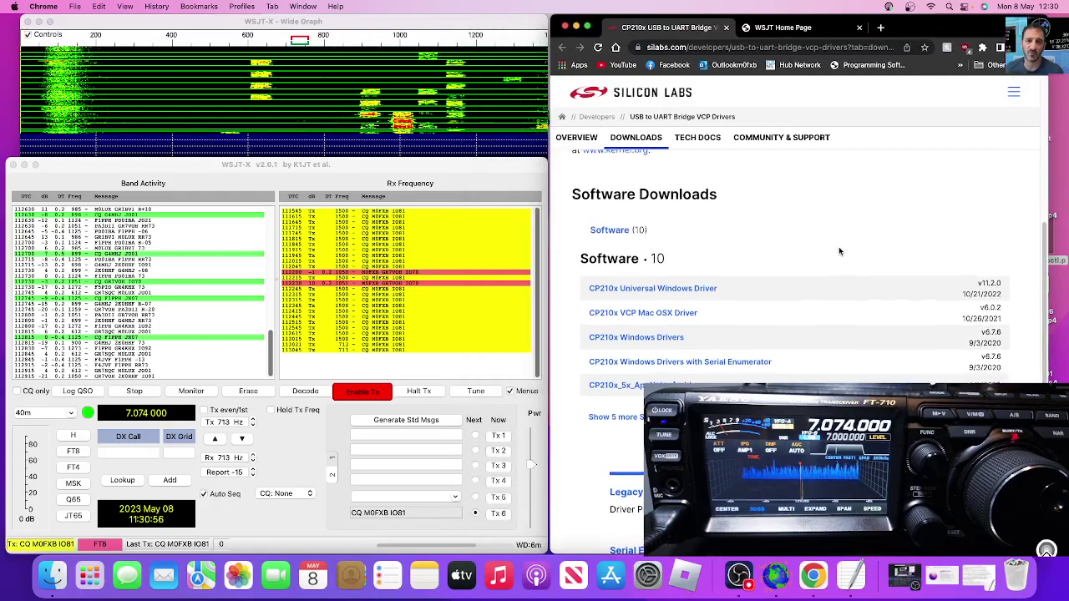
scroll(838, 251, "up", 3)
scroll(837, 253, "down", 5)
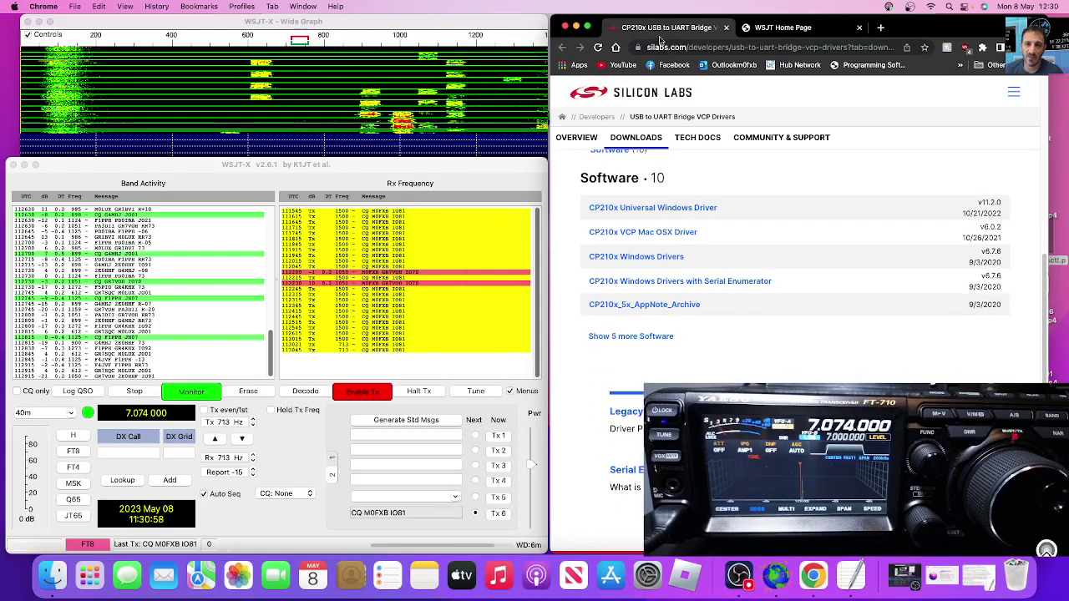